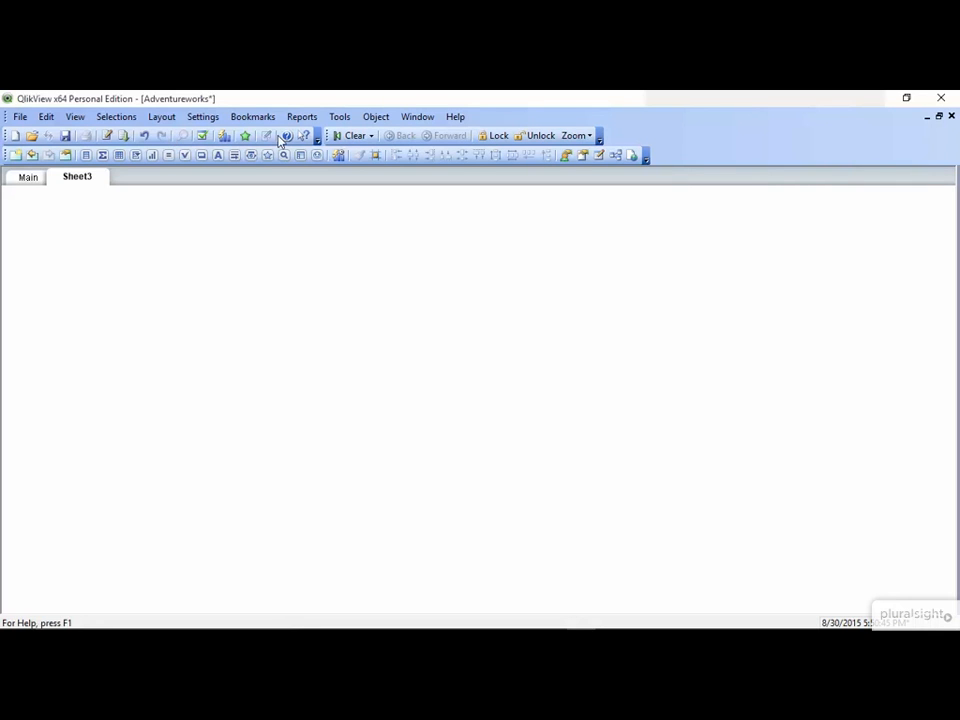
Create a new pie chart object on Sheet3 with Country as its dimension
right_click(337, 303)
mouse_move(389, 346)
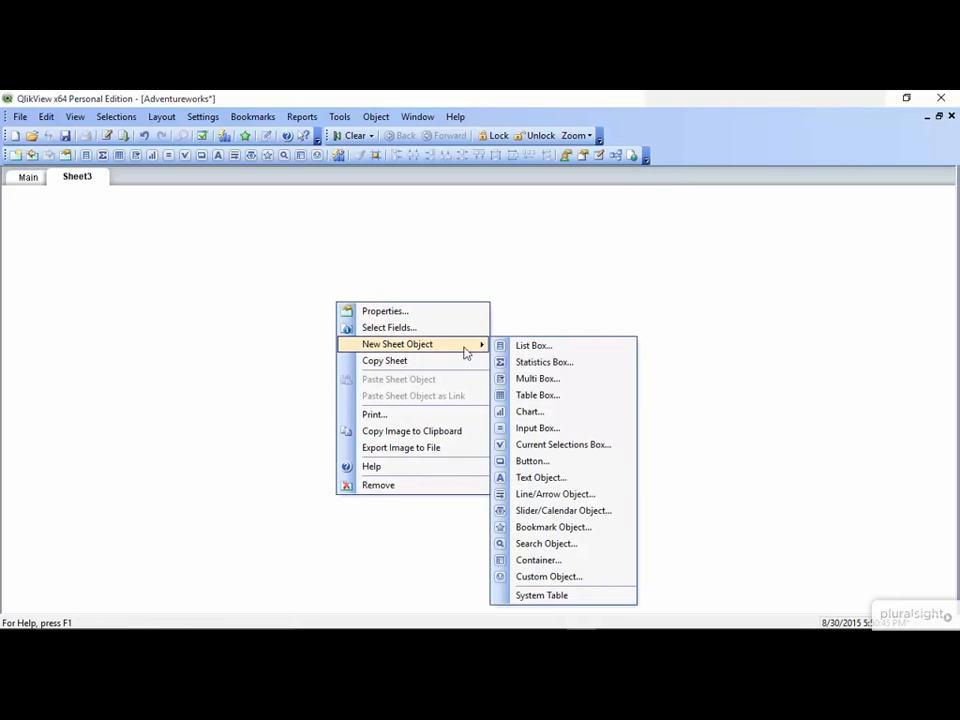
left_click(553, 411)
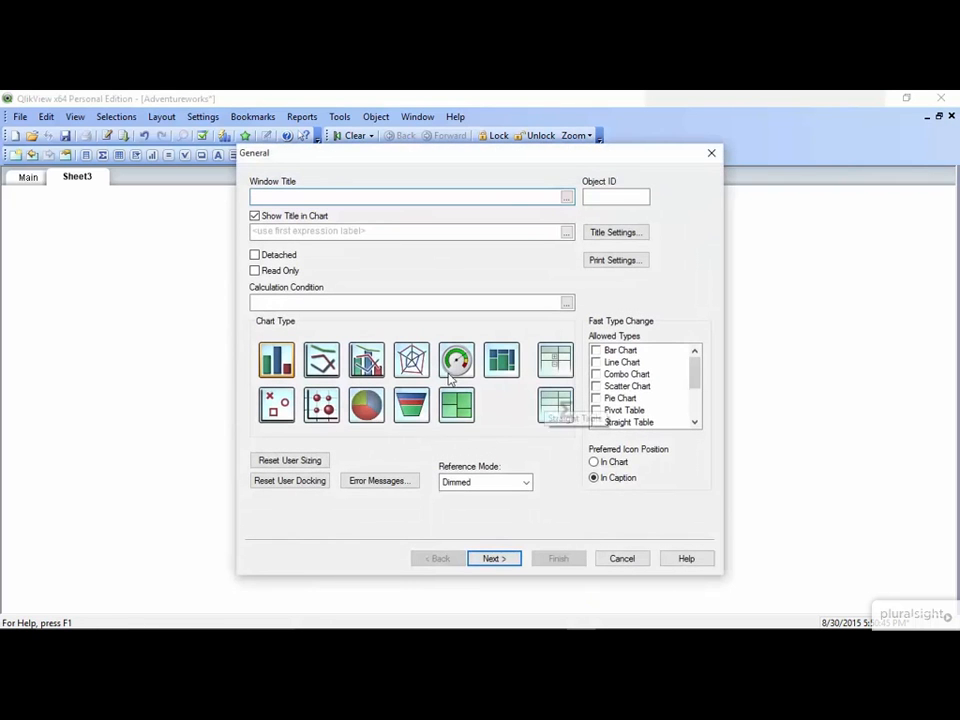
left_click(375, 404)
left_click(495, 559)
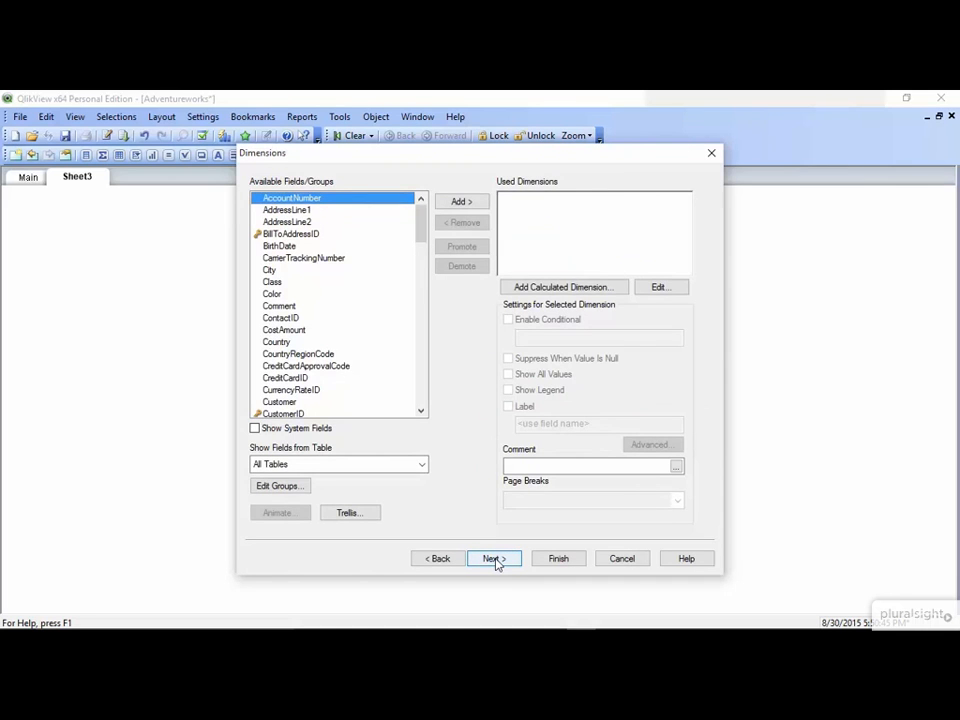
left_click(319, 345)
left_click(460, 203)
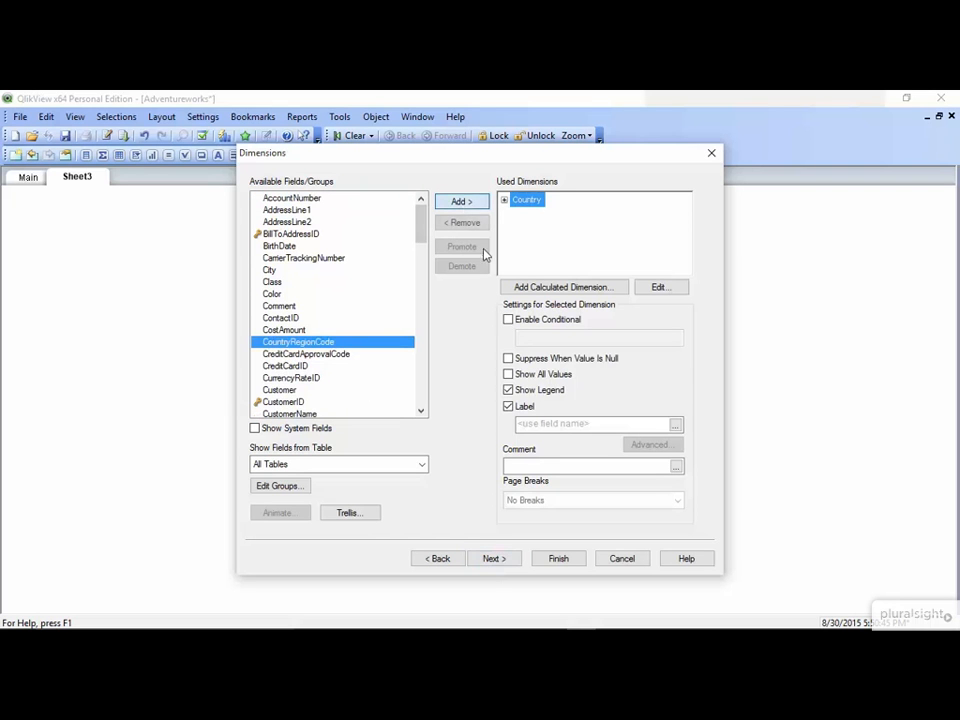
left_click(497, 559)
Filter the expression editor's fields to the OrderHeader table and look through the available fields
left_click(462, 405)
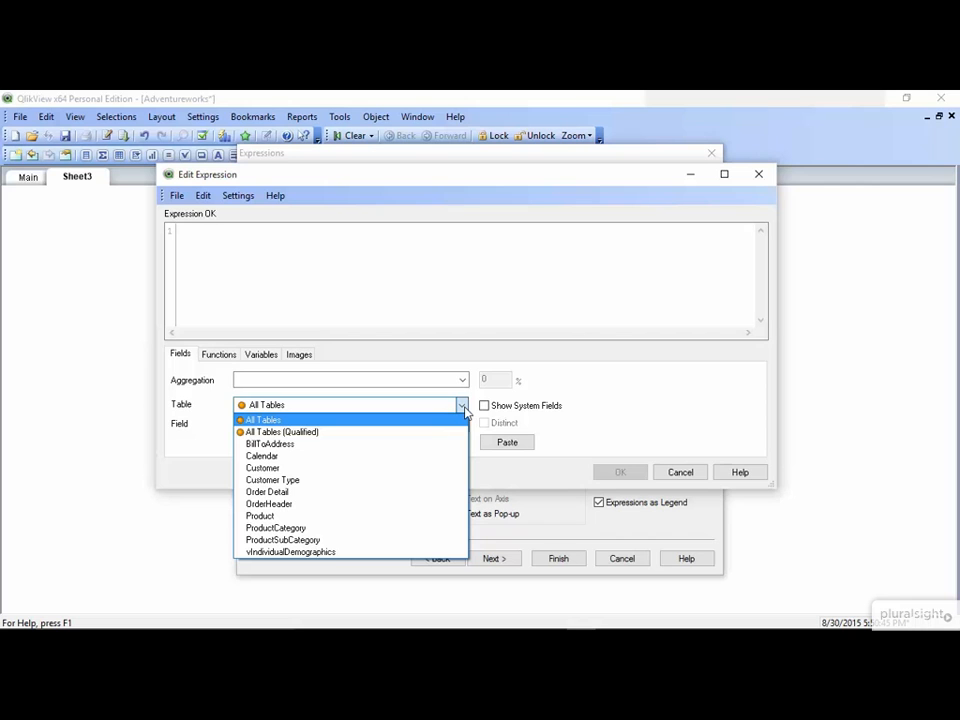
left_click(443, 504)
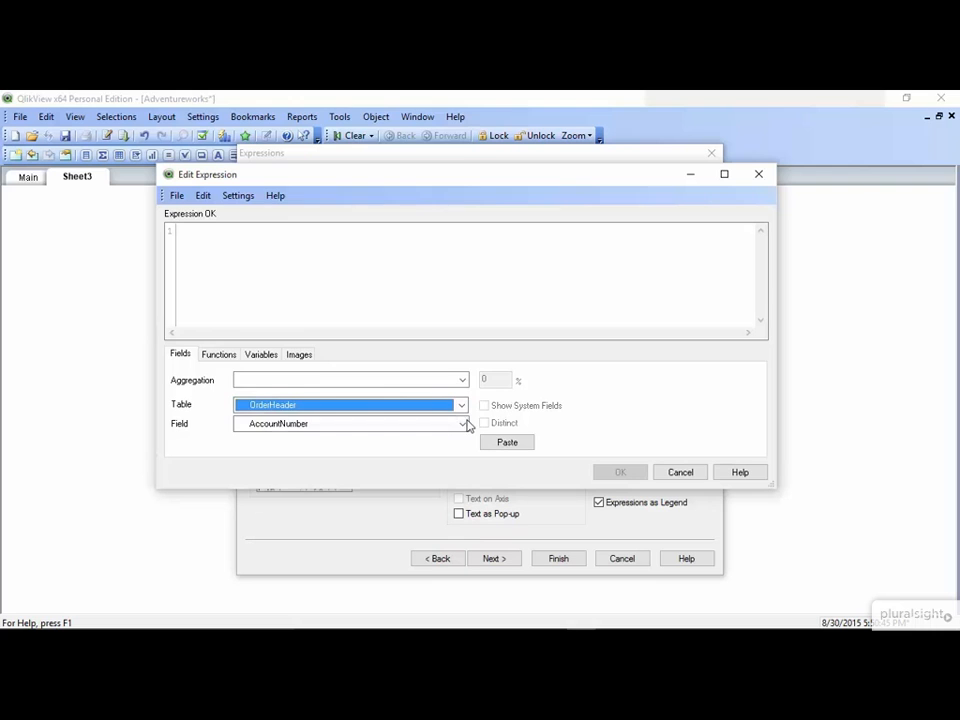
left_click(463, 424)
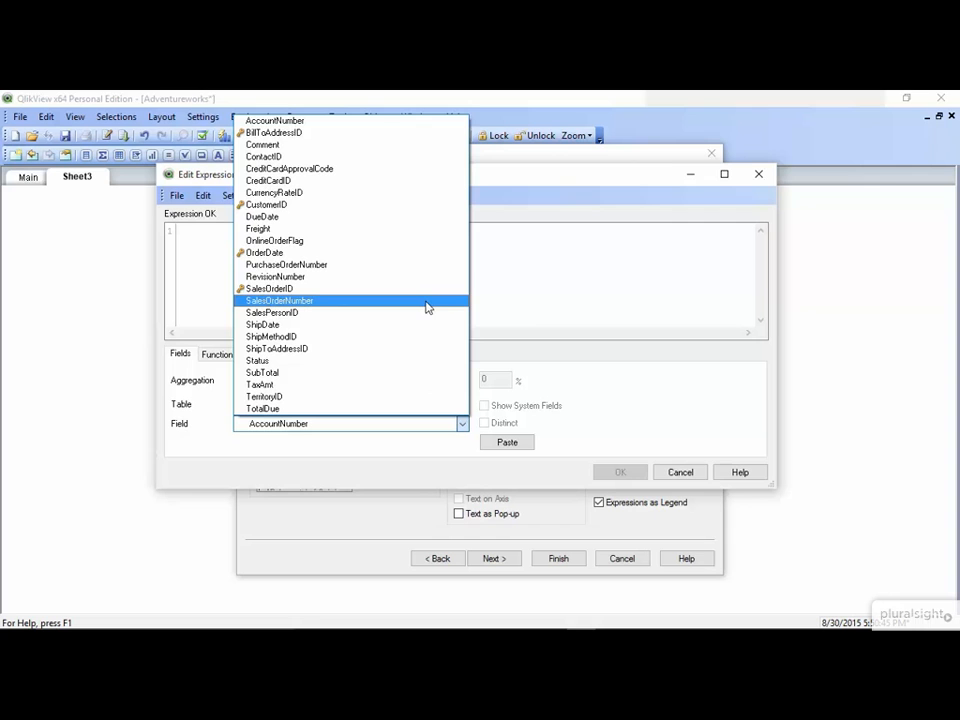
Define the chart expression as Count(SalesOrderNumber) and finish the pie chart
left_click(474, 264)
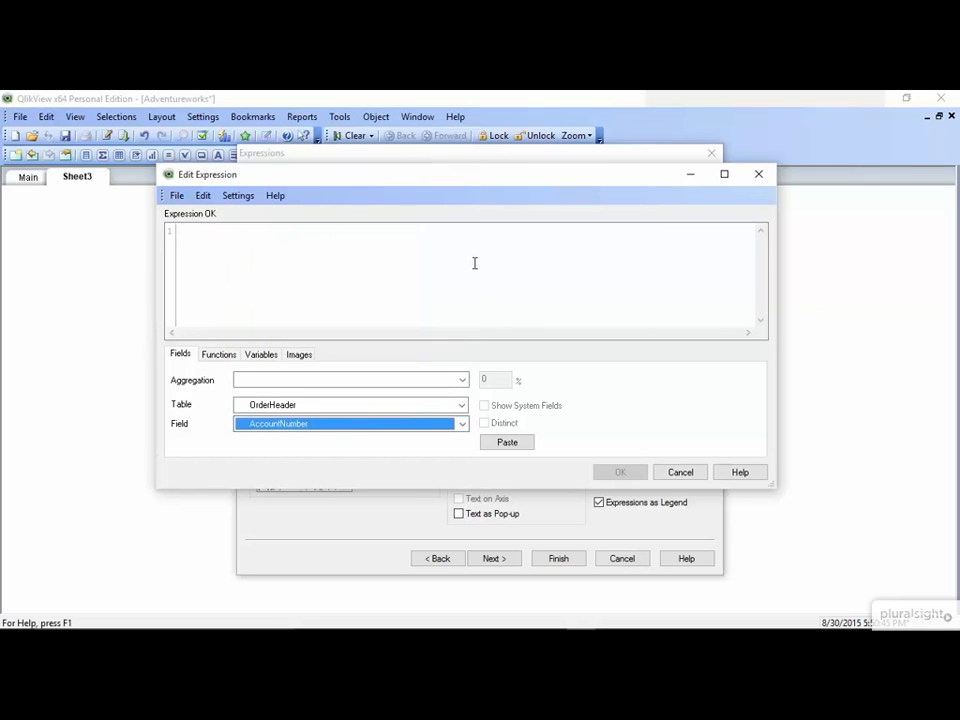
type("Count")
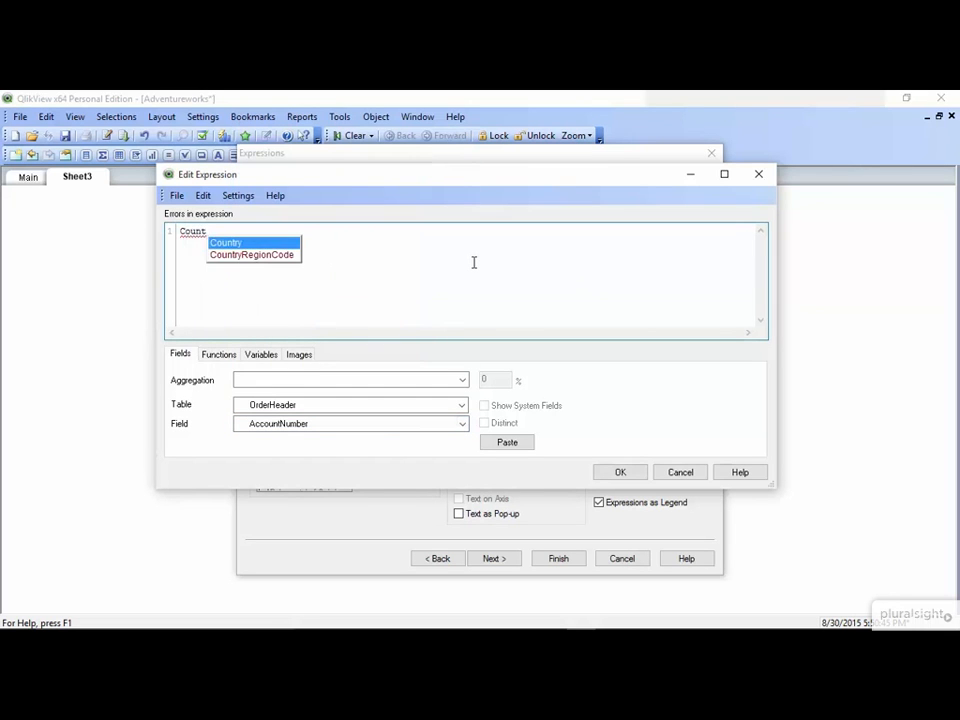
type("(sal")
key("Down")
key("Down")
key("Down")
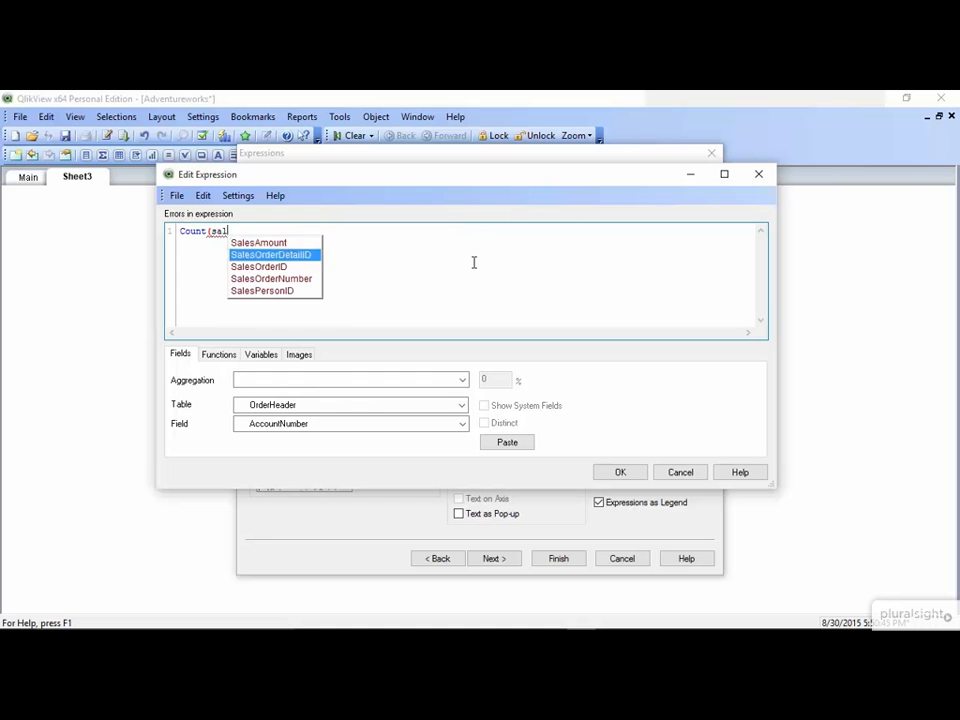
key("Return")
type(")")
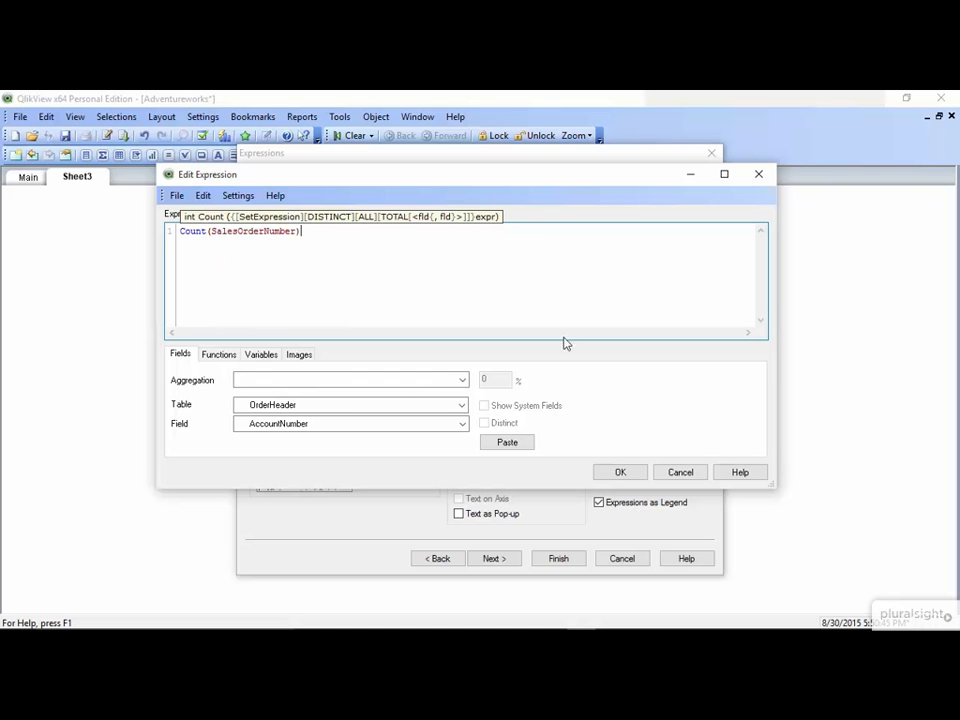
left_click(623, 473)
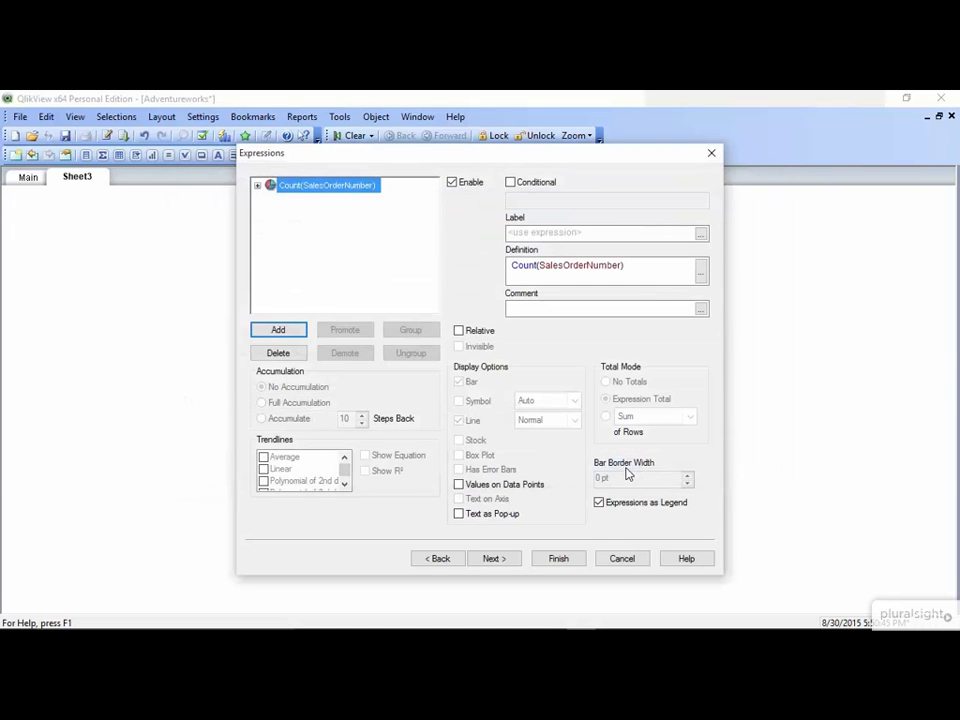
left_click(559, 559)
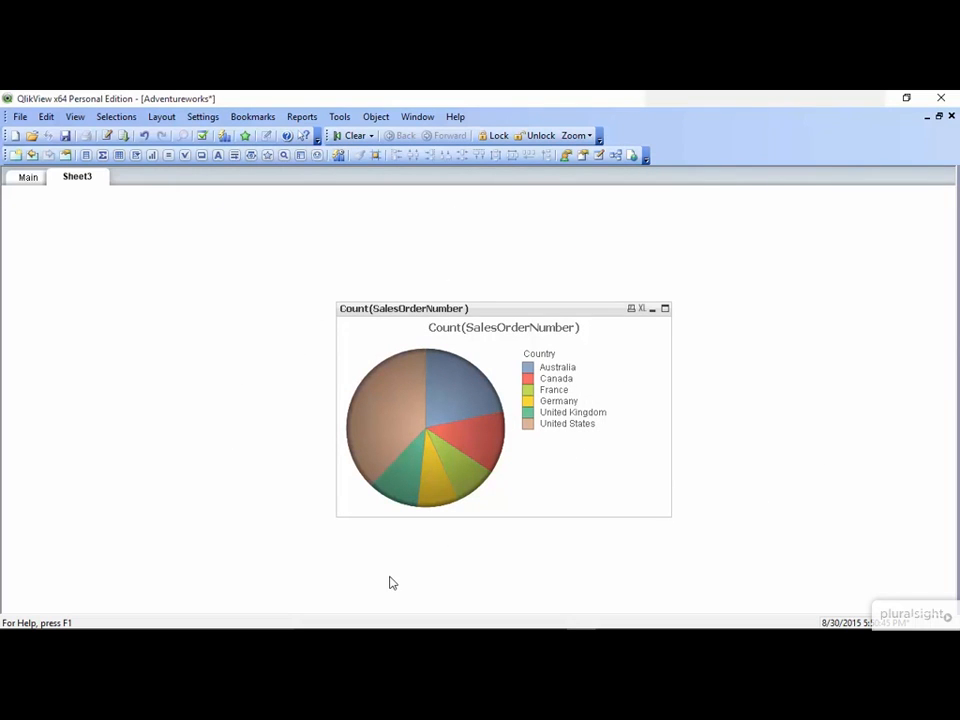
Set up a new list box for the SalesOrderNumber field with Show Frequency enabled
right_click(130, 285)
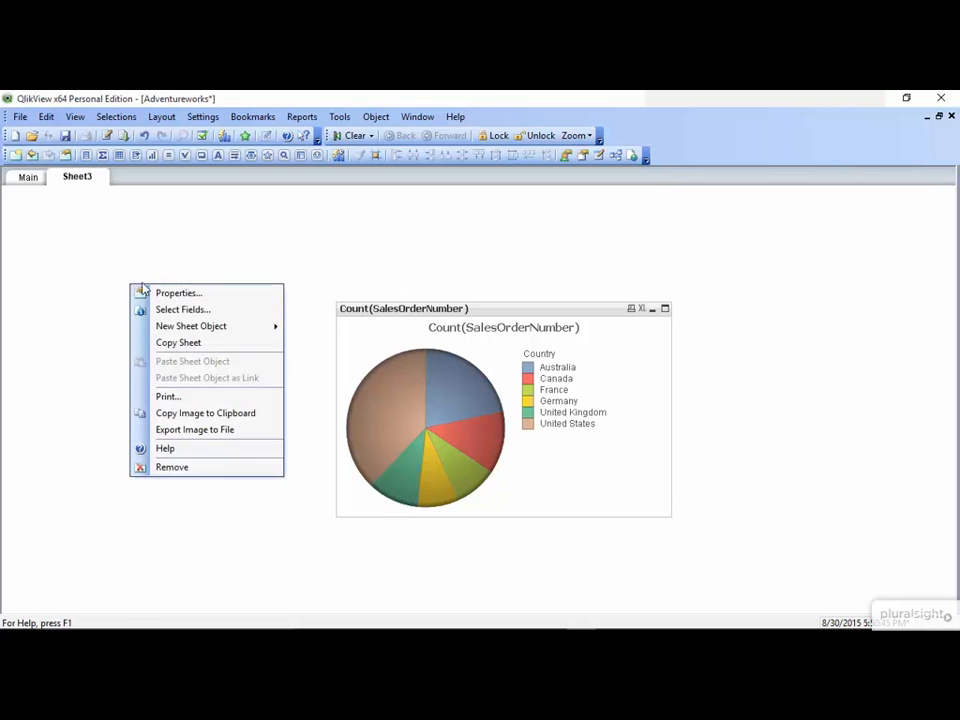
mouse_move(200, 326)
left_click(312, 335)
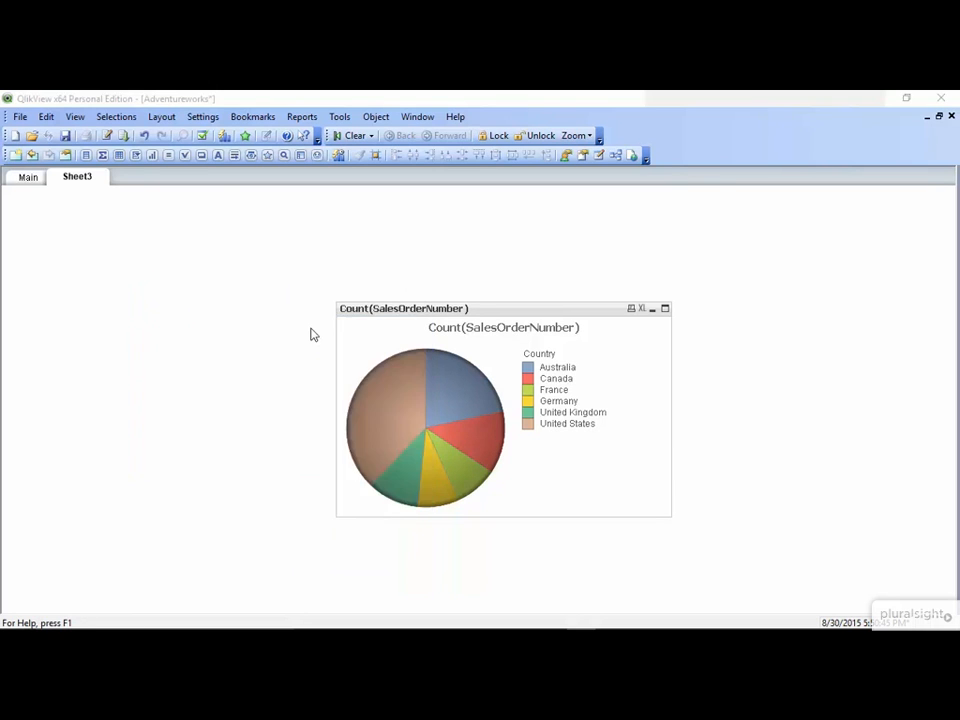
left_click(366, 266)
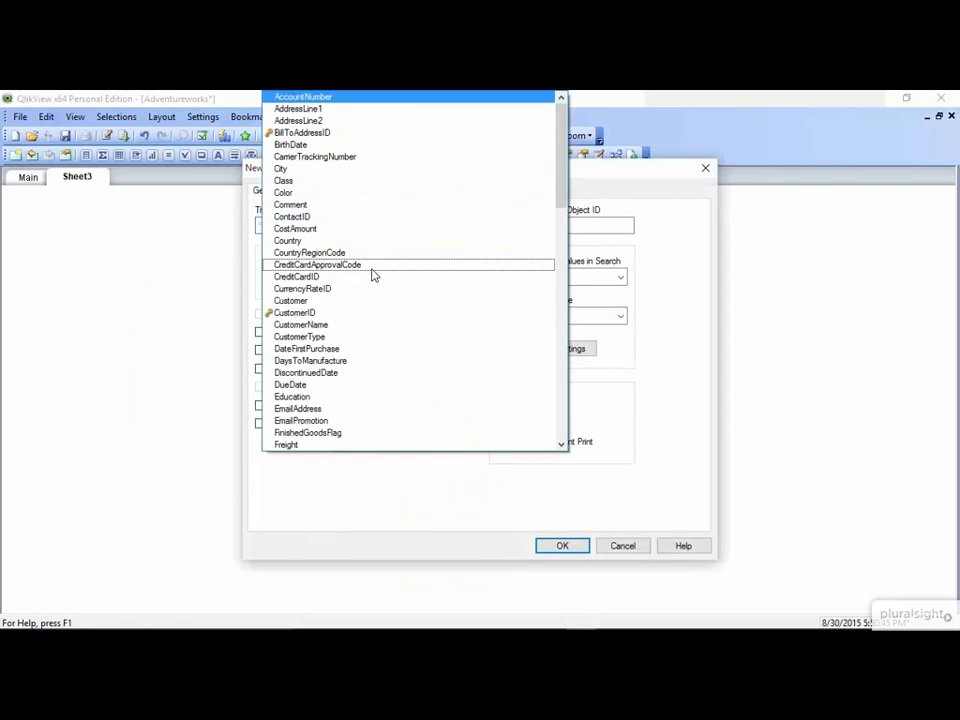
scroll(373, 275, "down", 15)
left_click(365, 148)
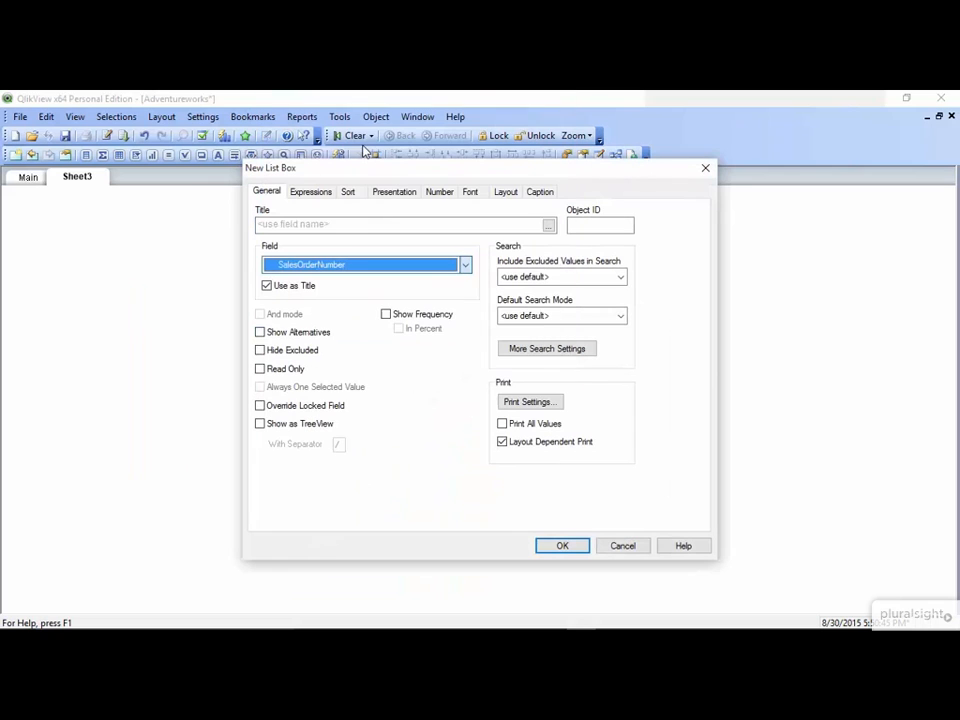
left_click(386, 315)
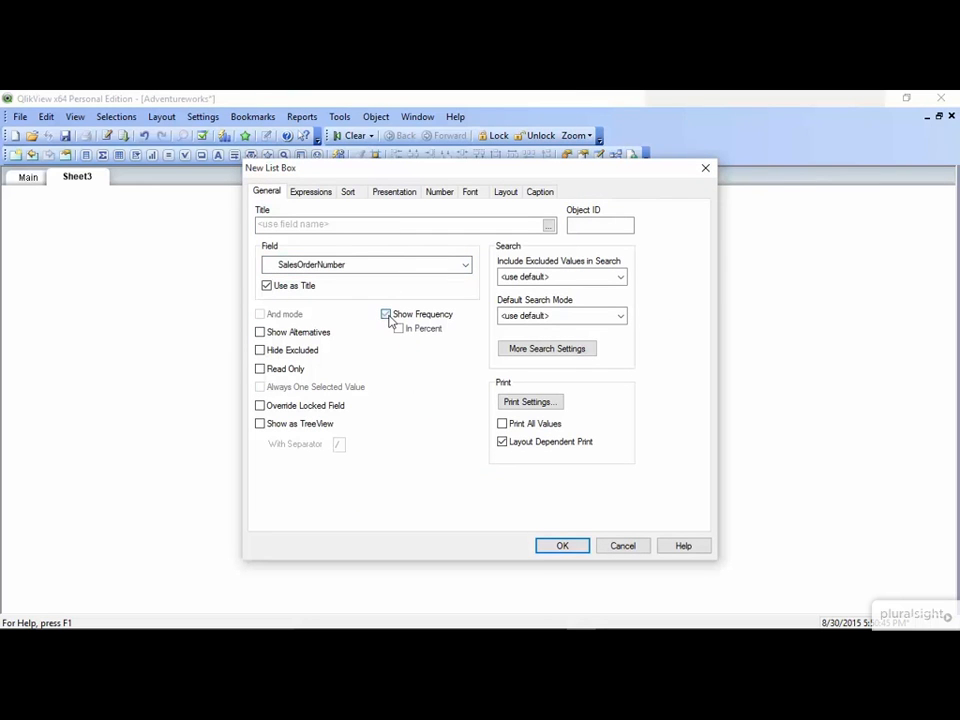
Sort the new list box by descending frequency, place it on the sheet, and remove it after checking the order numbers
left_click(348, 192)
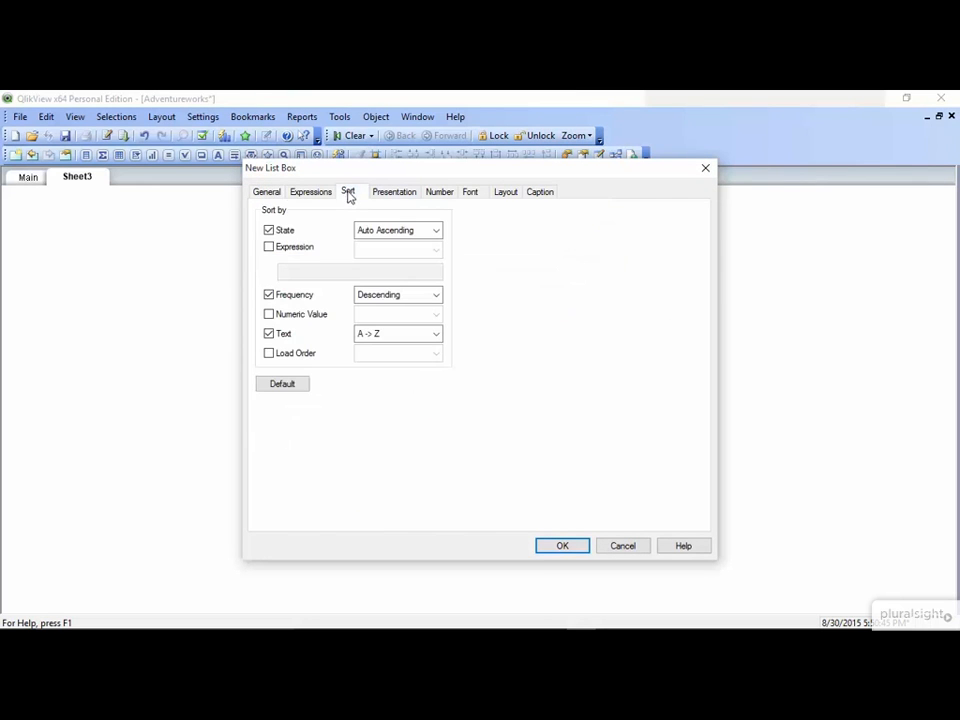
left_click(369, 298)
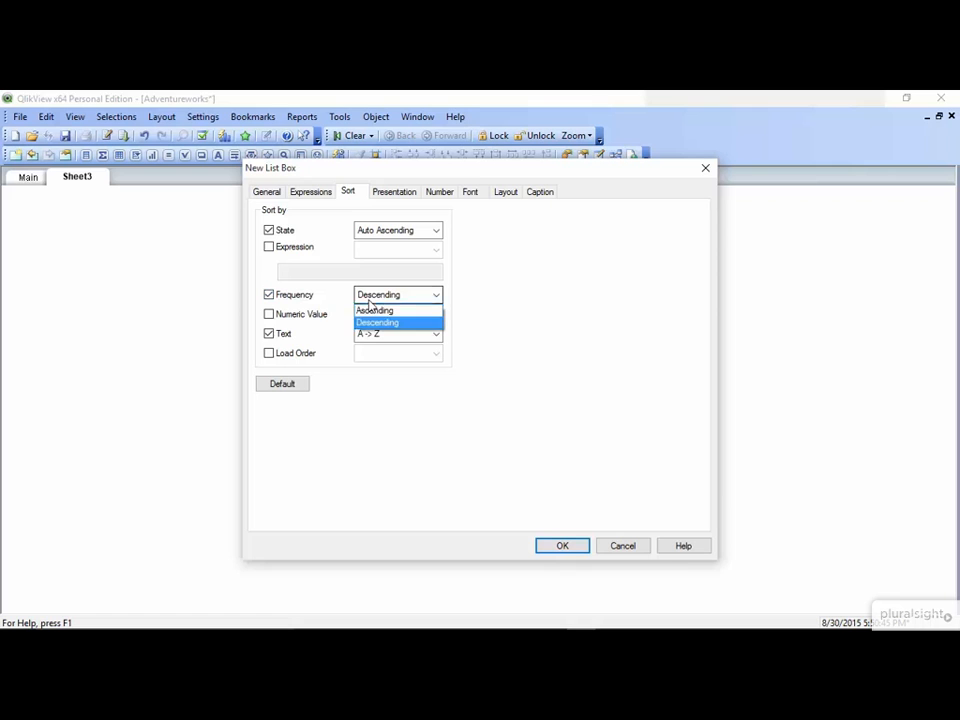
left_click(372, 323)
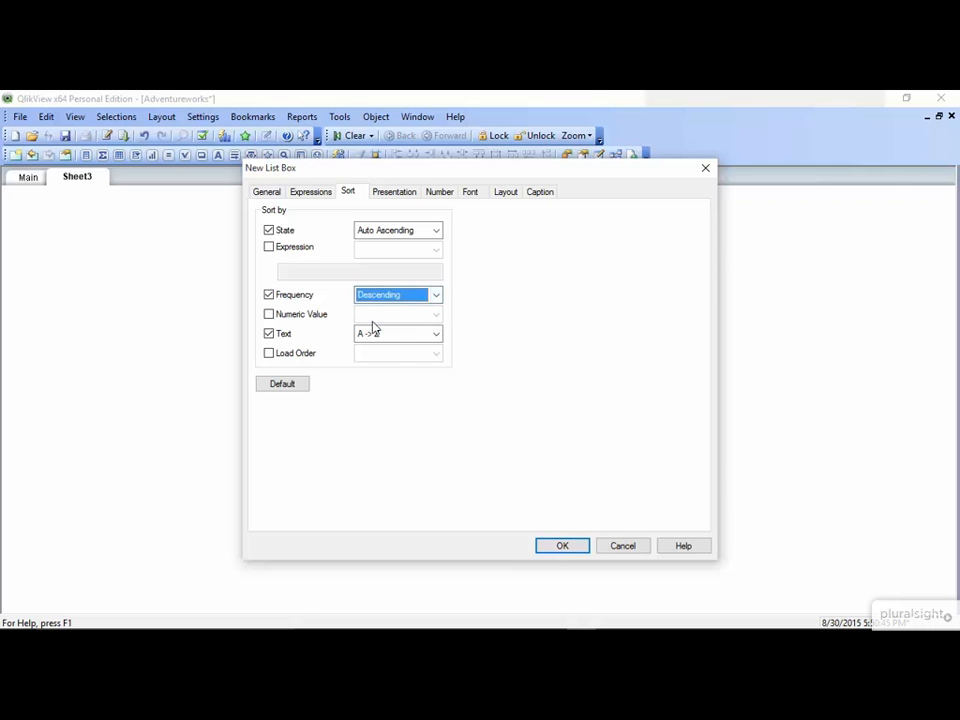
left_click(571, 551)
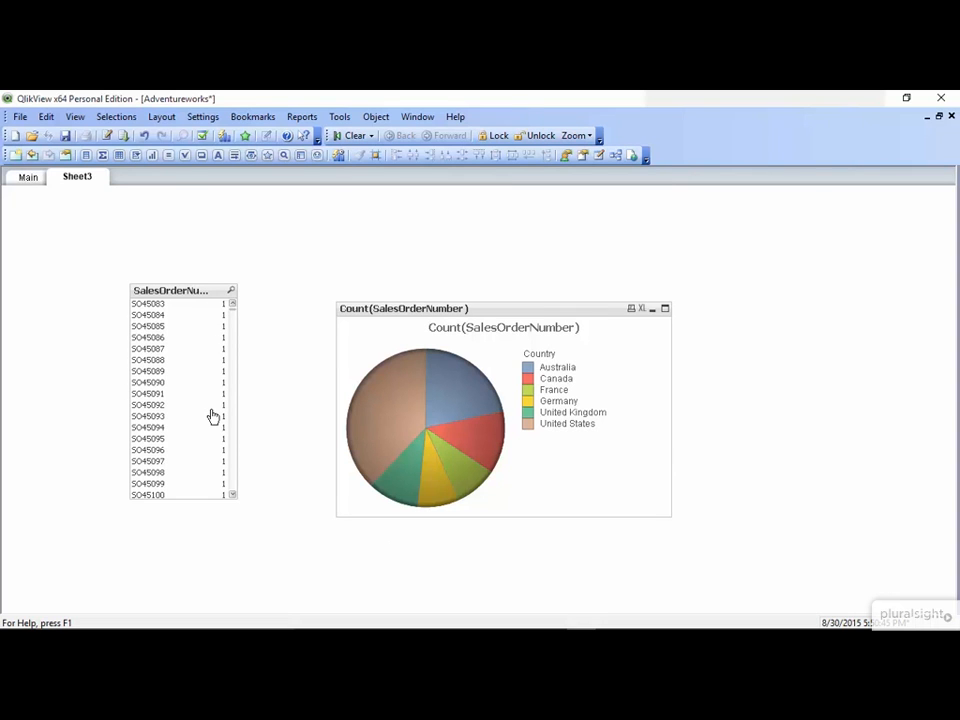
double_click(195, 297)
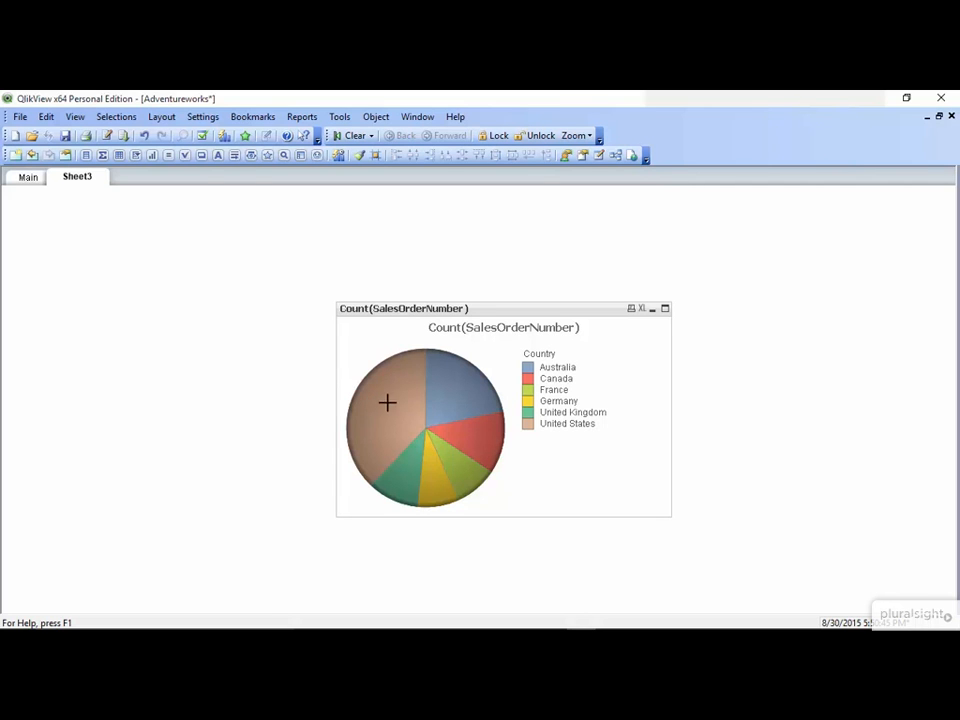
Make the pie chart's Count(SalesOrderNumber) expression Relative
mouse_move(395, 400)
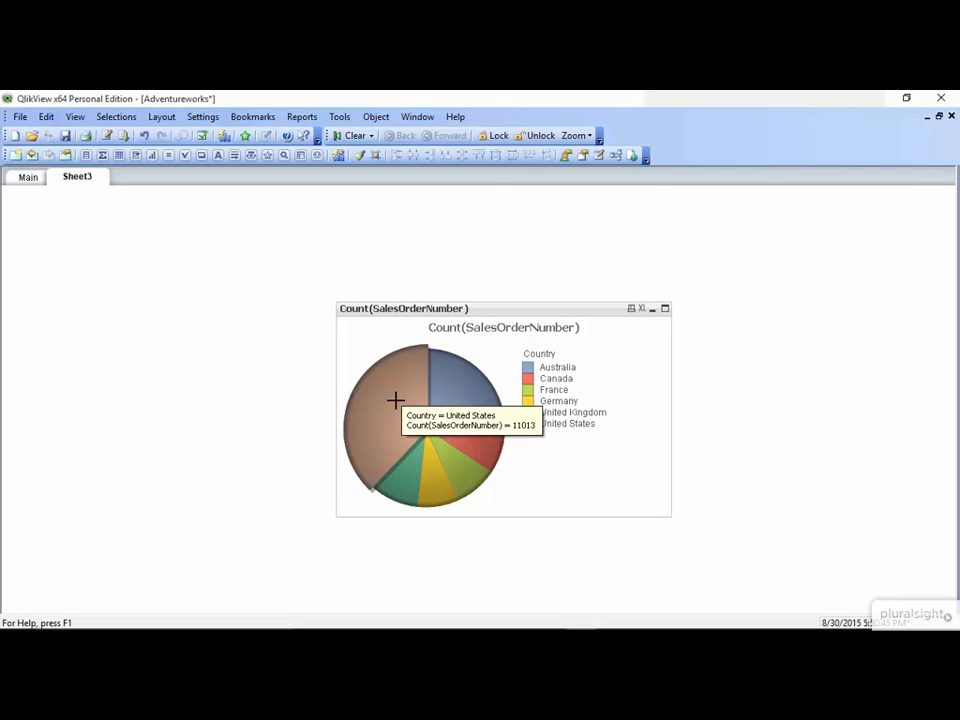
right_click(395, 400)
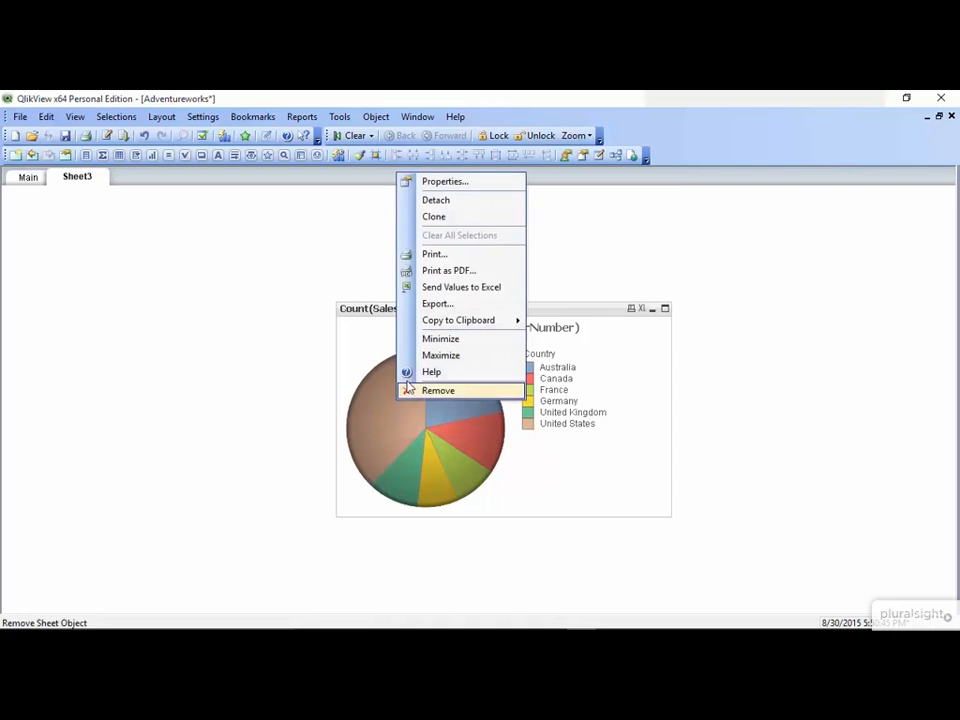
left_click(463, 184)
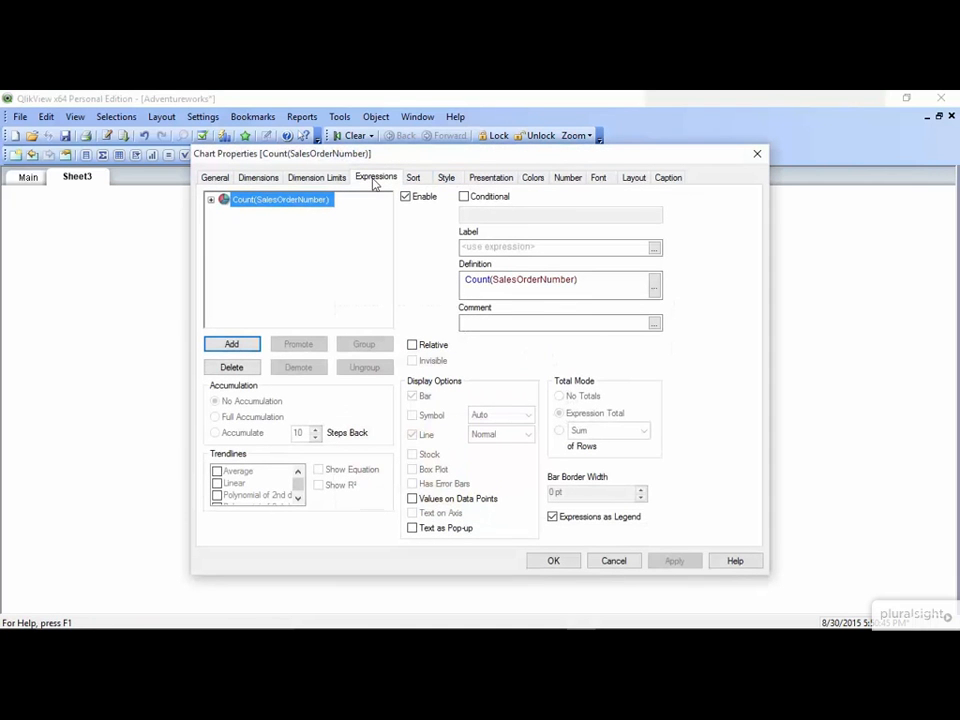
left_click(412, 346)
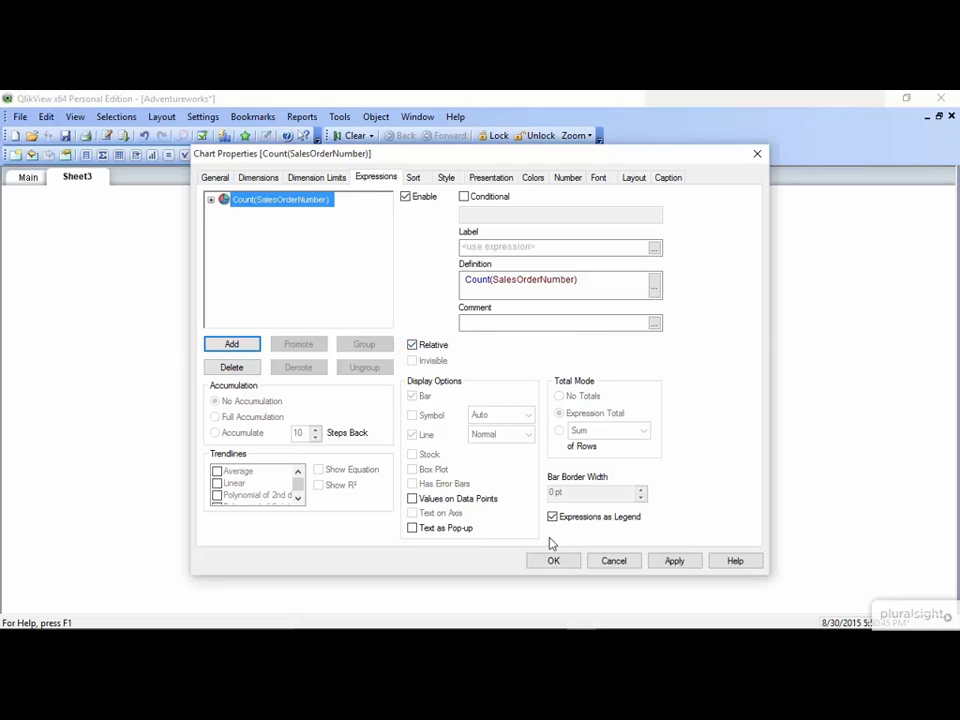
left_click(556, 562)
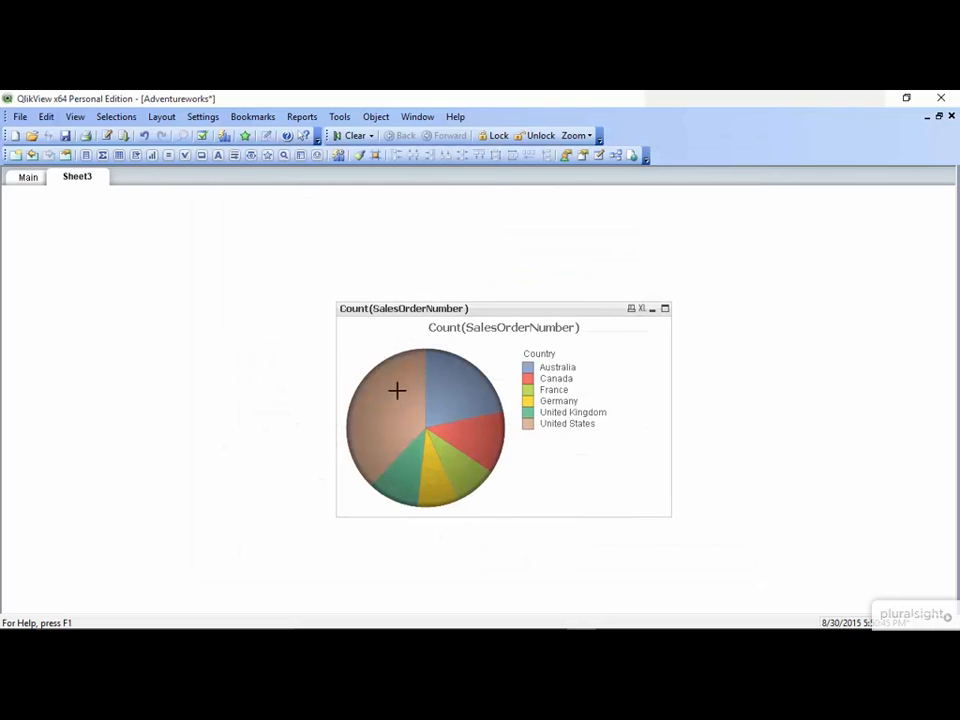
Label the pie chart's expression "% of Orders"
mouse_move(391, 387)
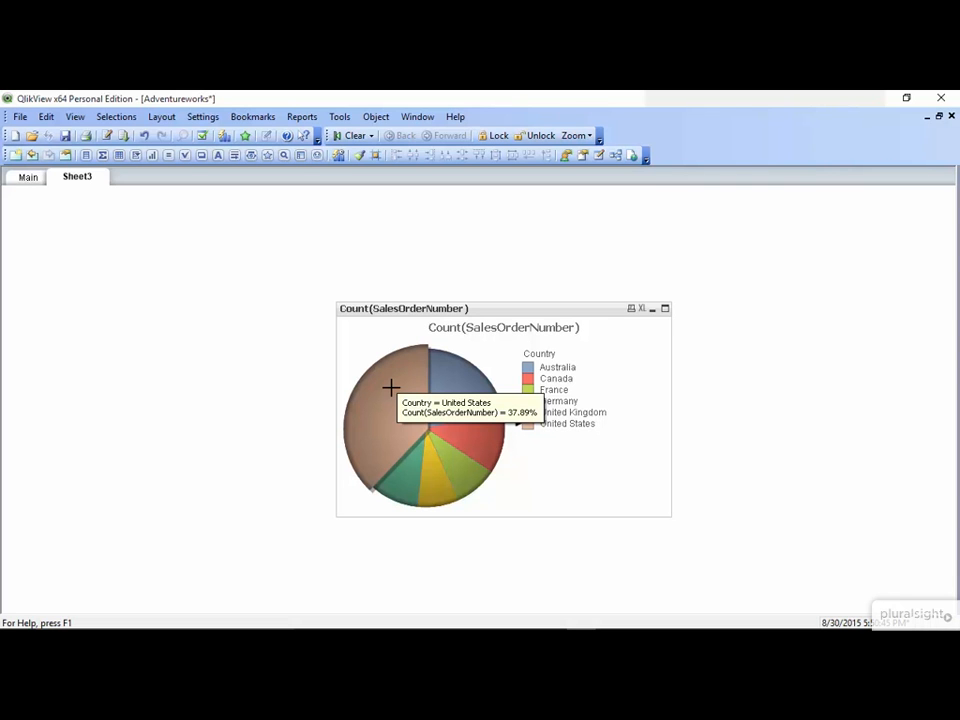
right_click(390, 387)
left_click(407, 397)
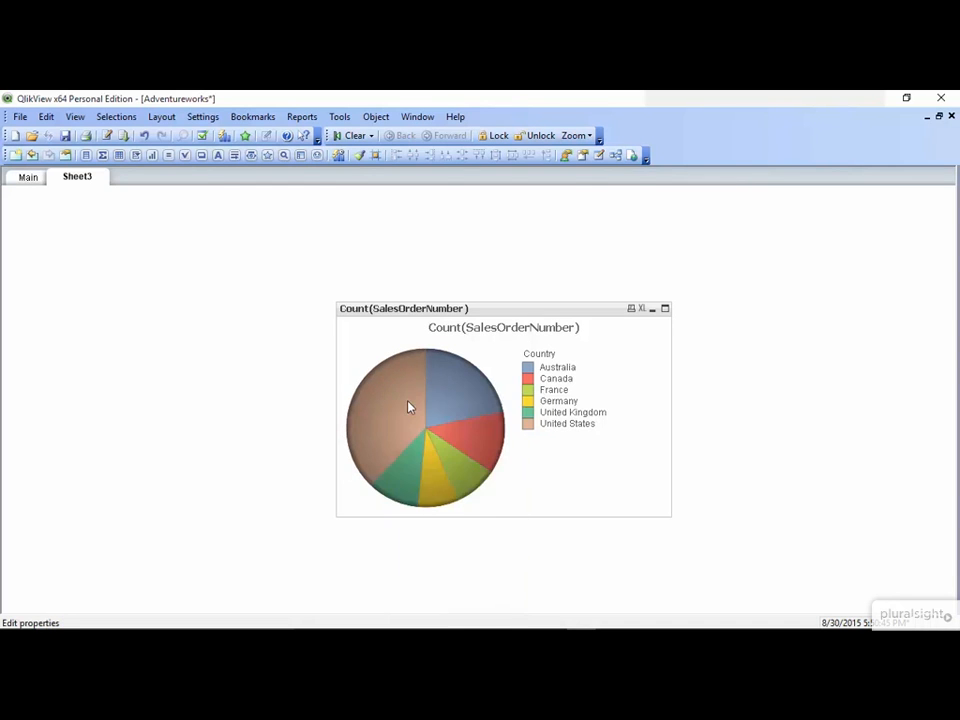
left_click(521, 249)
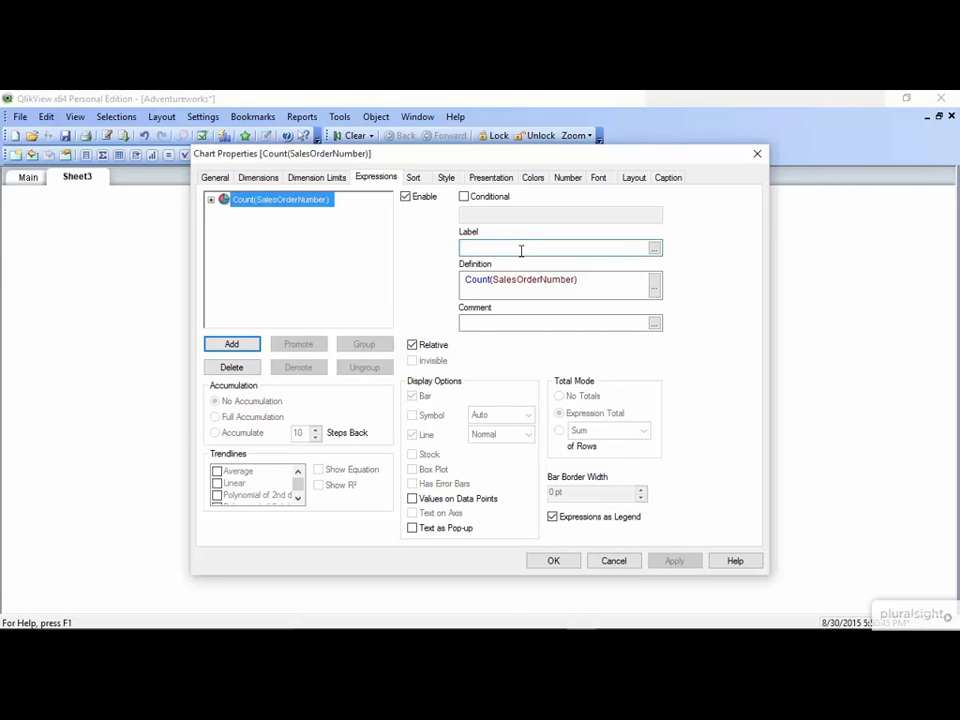
type("% of Orders")
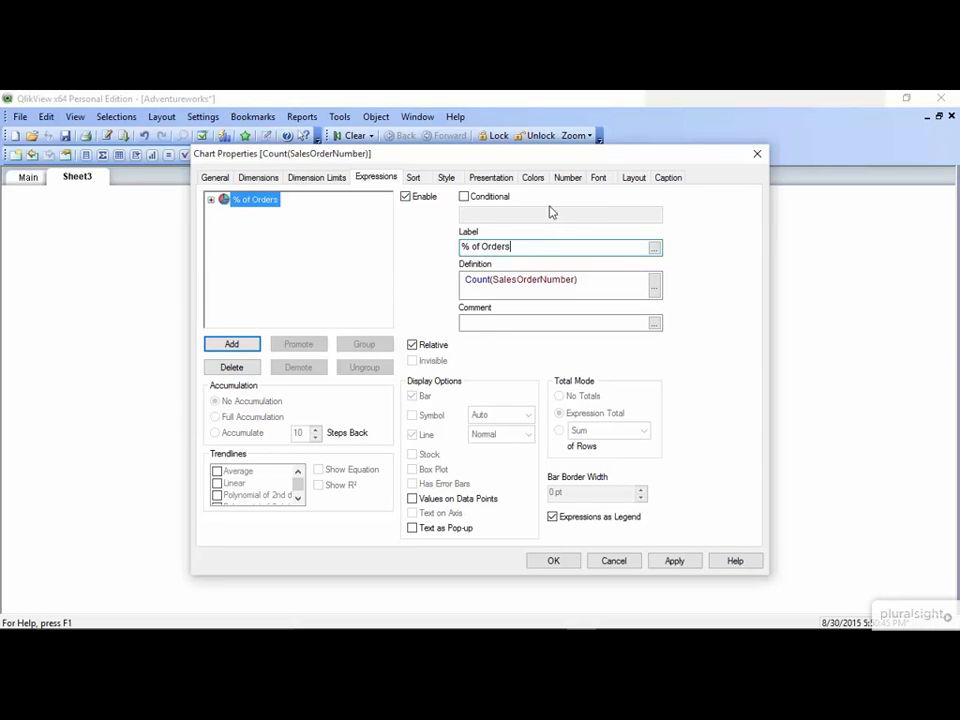
Format the % of Orders expression as Integer and apply the chart properties
left_click(568, 178)
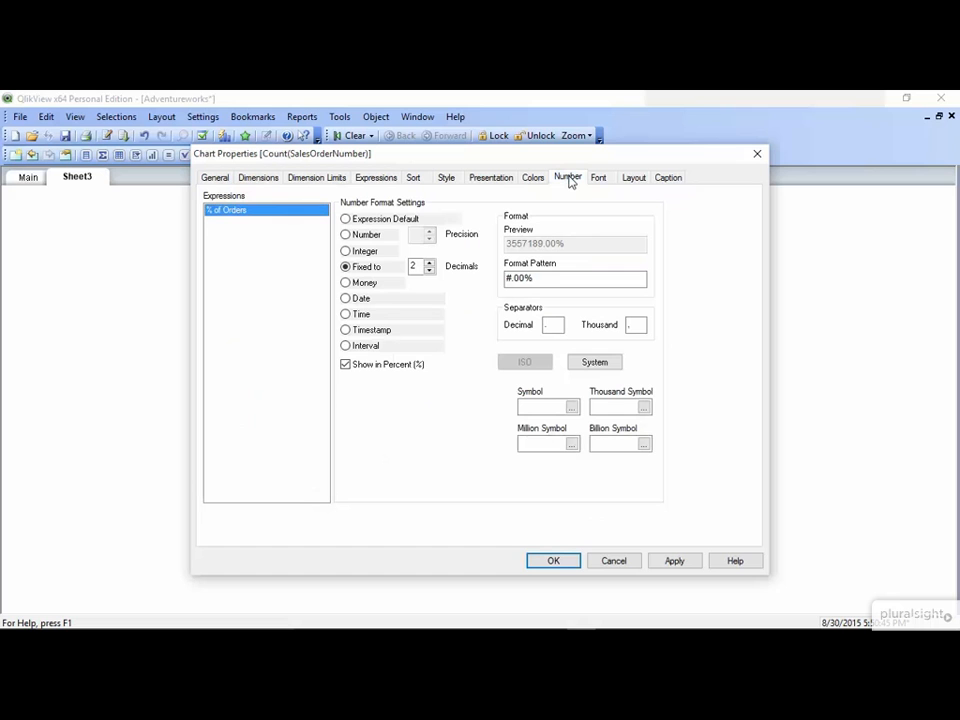
left_click(363, 252)
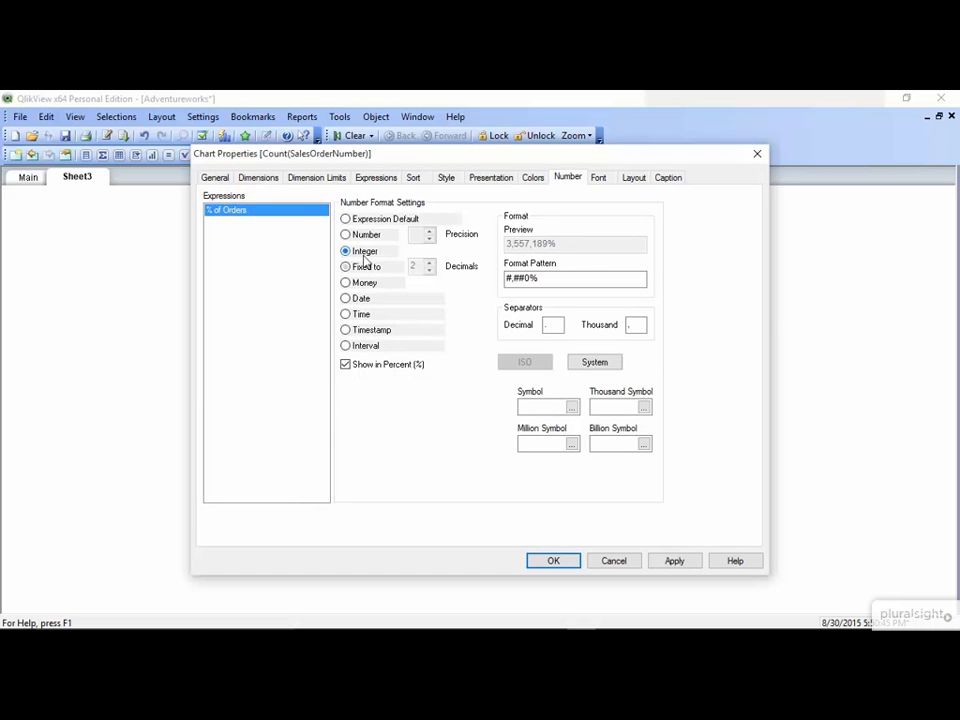
left_click(567, 563)
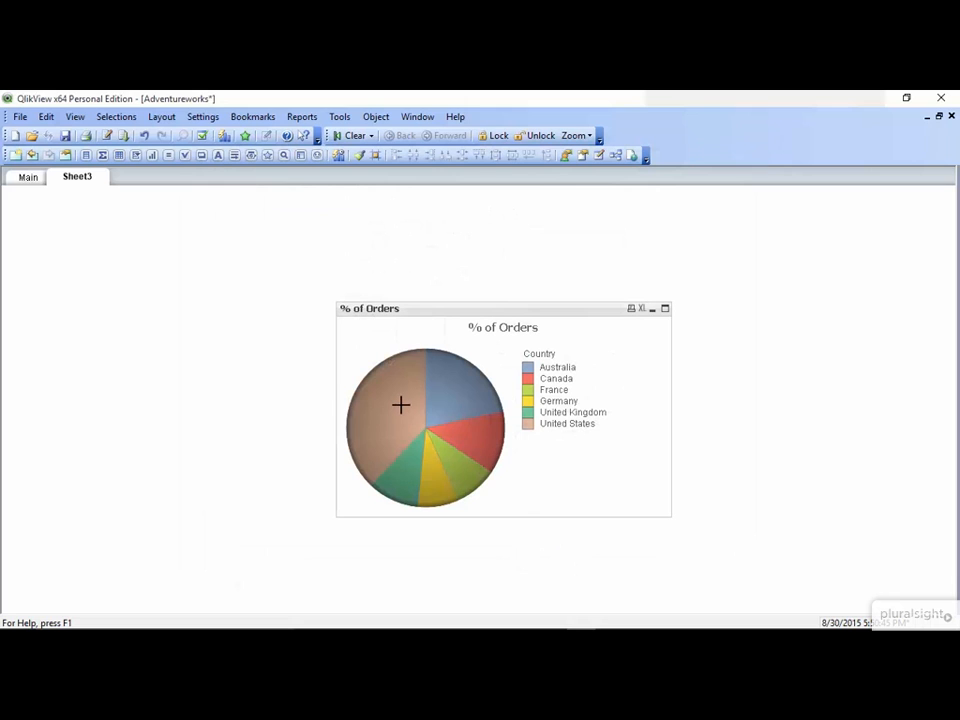
Turn off Show Title in Chart for the % of Orders pie chart and apply the change
mouse_move(400, 404)
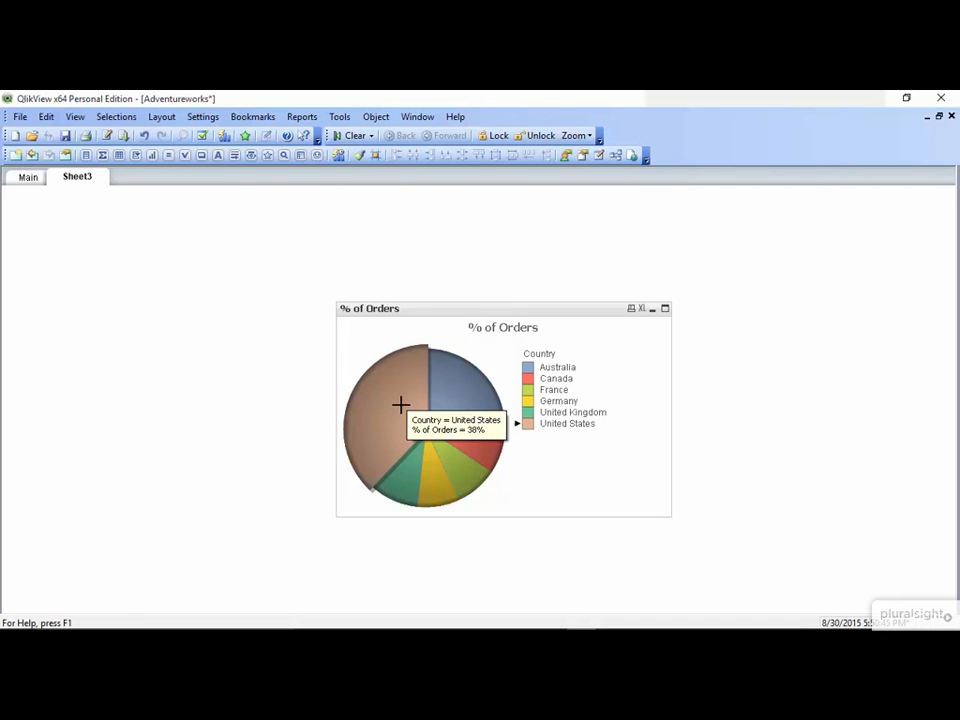
right_click(400, 404)
left_click(455, 187)
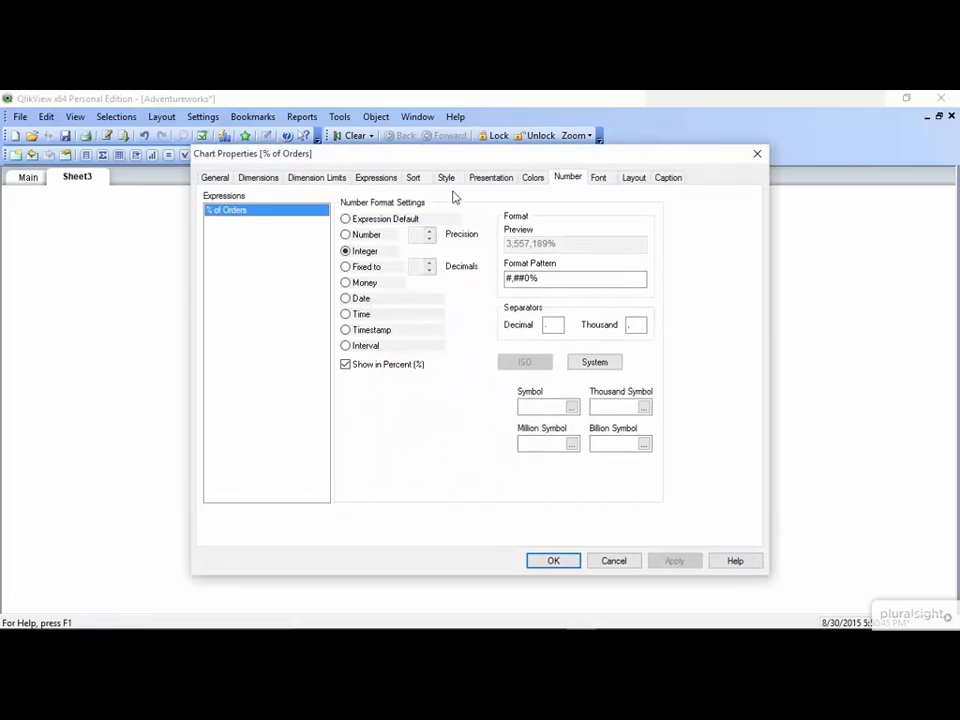
left_click(222, 181)
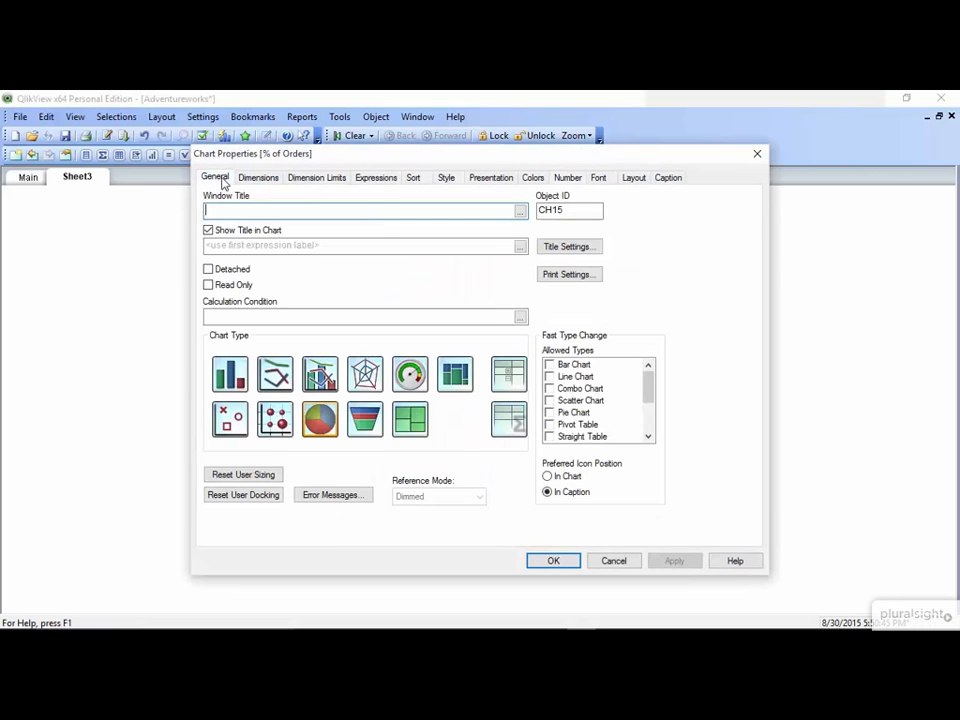
left_click(209, 232)
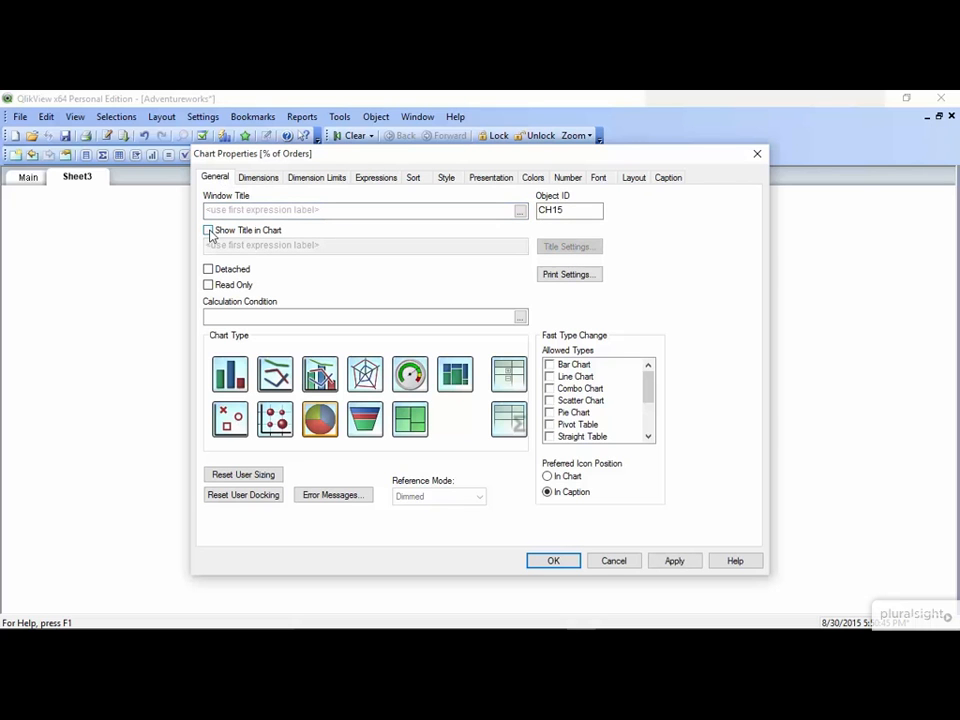
left_click(548, 566)
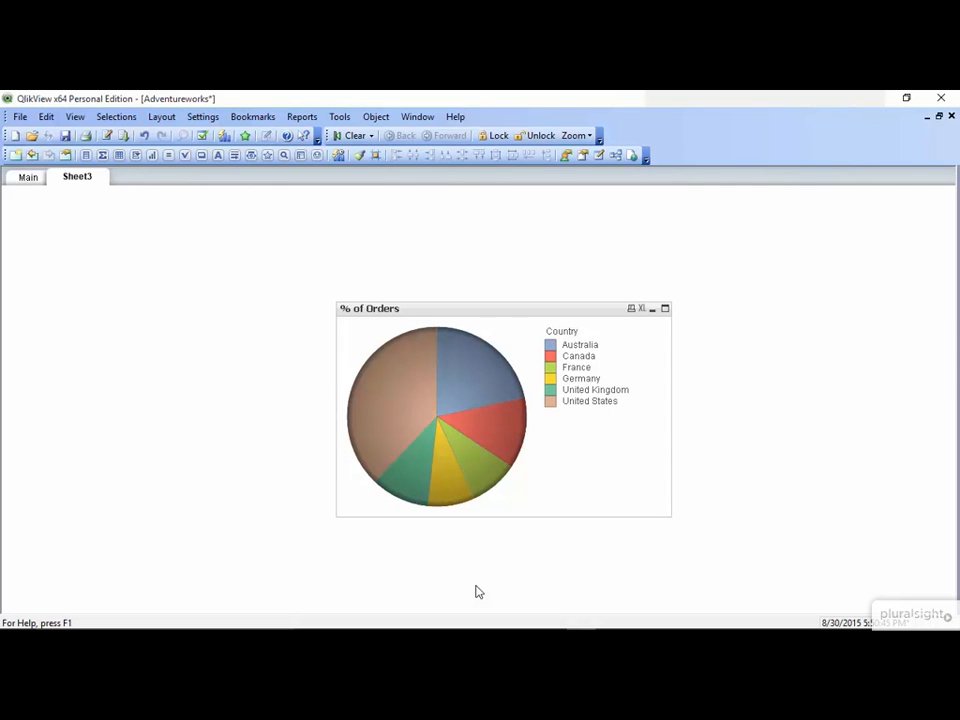
Turn off the Label option for the pie chart's Country dimension and apply the change
right_click(452, 433)
left_click(504, 216)
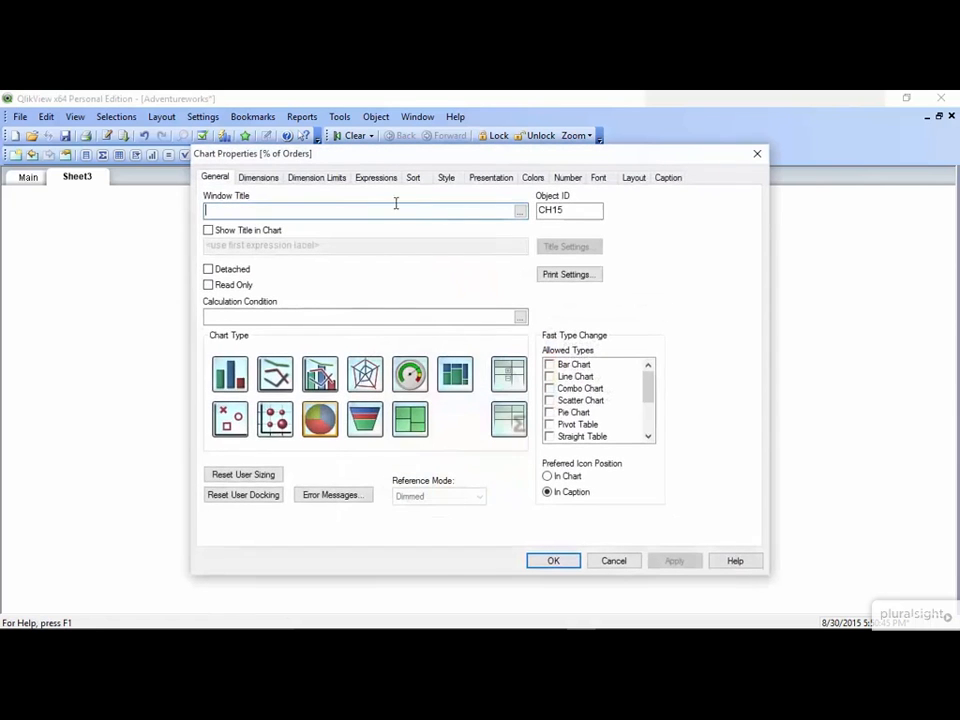
left_click(259, 177)
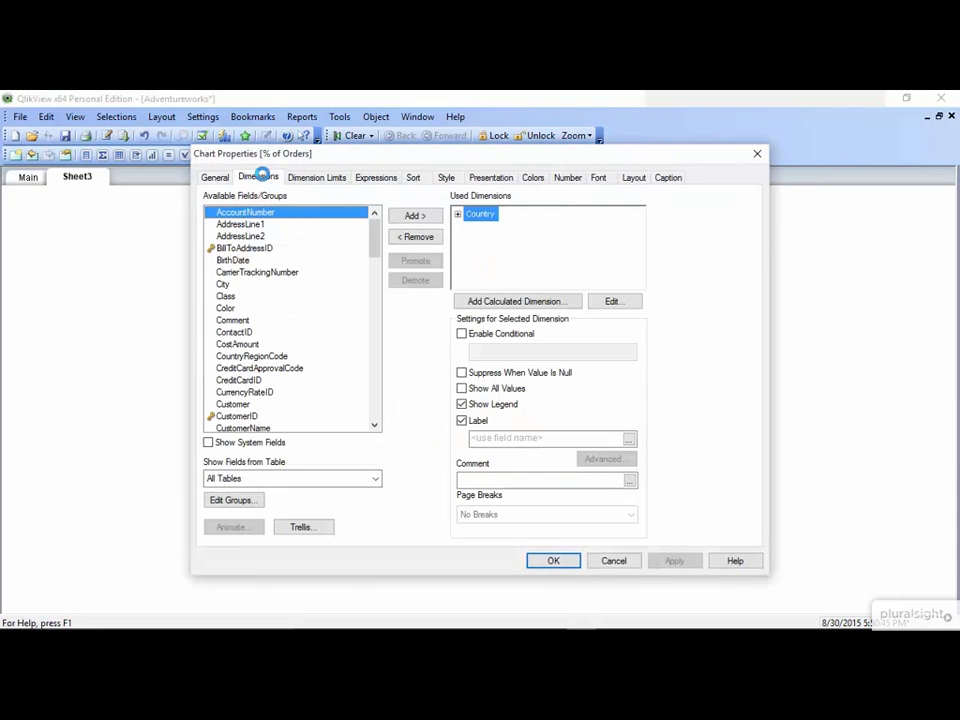
left_click(462, 421)
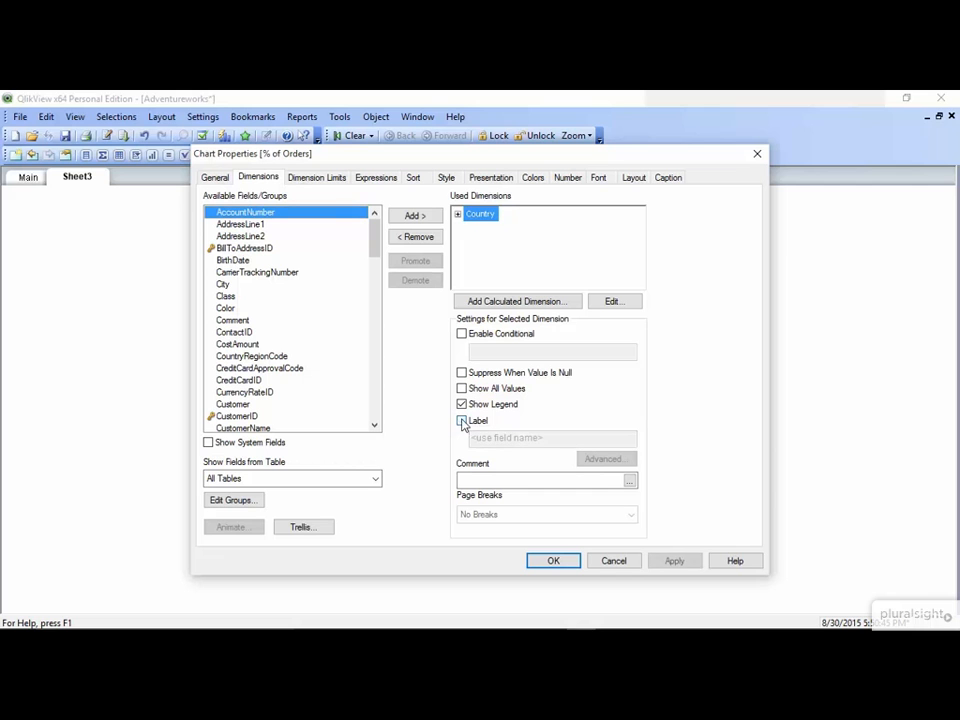
left_click(555, 562)
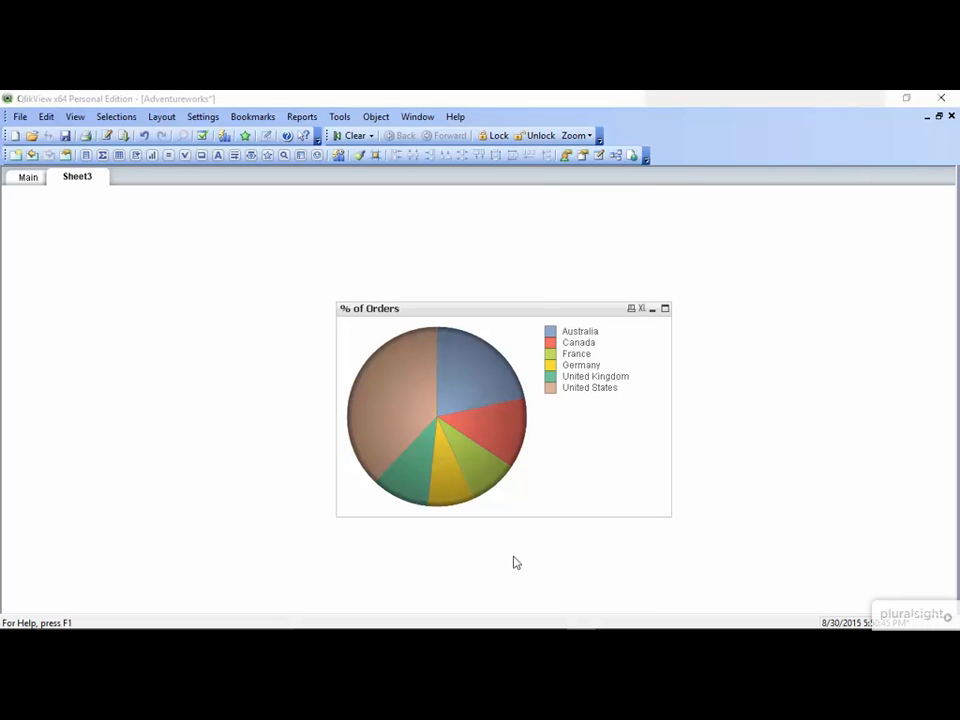
Turn on Show Numbers in Legend for the pie chart and apply the change
right_click(414, 407)
left_click(474, 190)
left_click(488, 178)
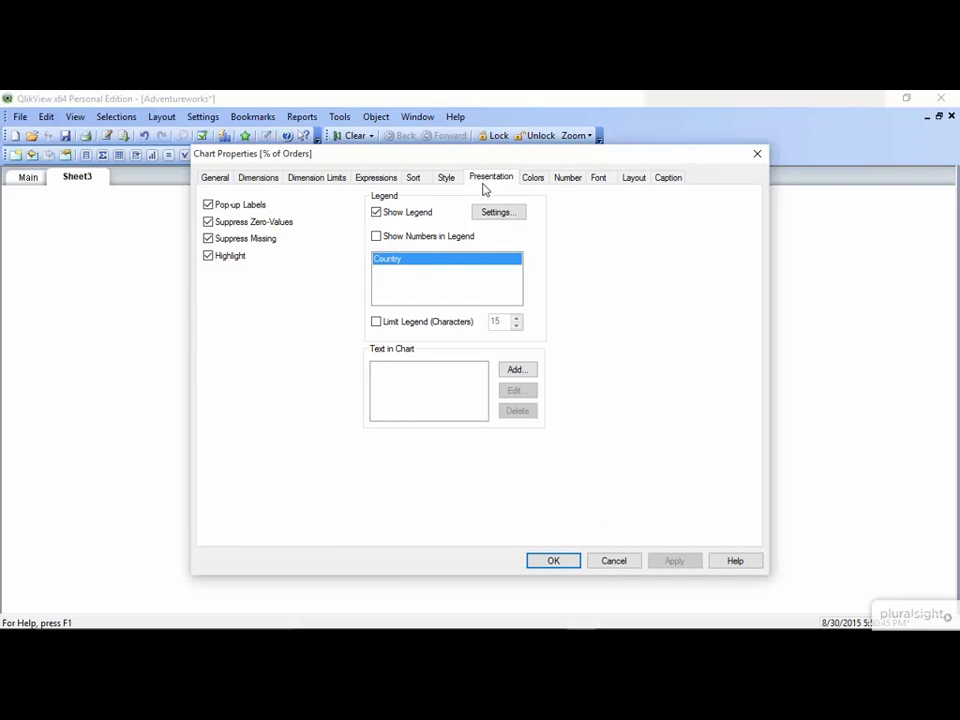
left_click(376, 237)
left_click(547, 566)
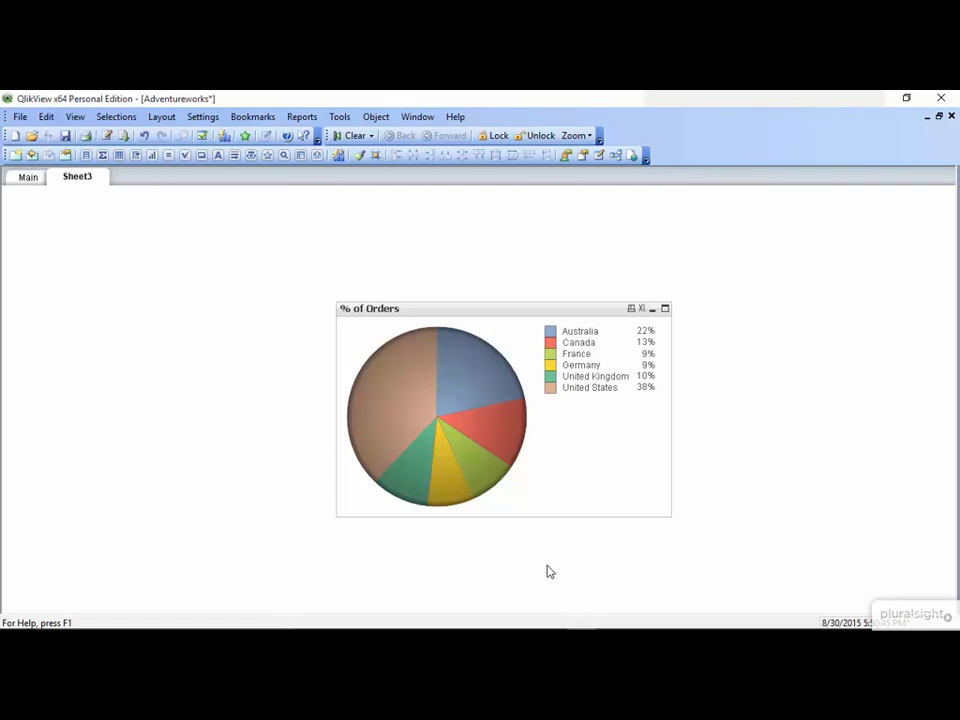
Remove the Print and Send to Excel icons from the pie chart's caption, and disallow minimizing and maximizing
right_click(455, 355)
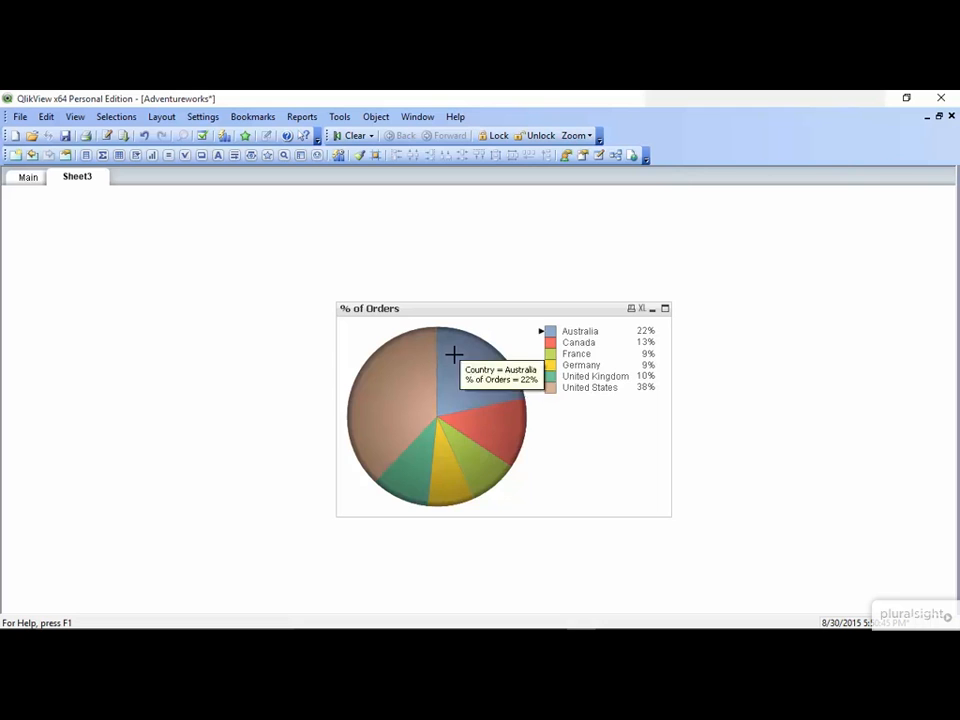
left_click(469, 366)
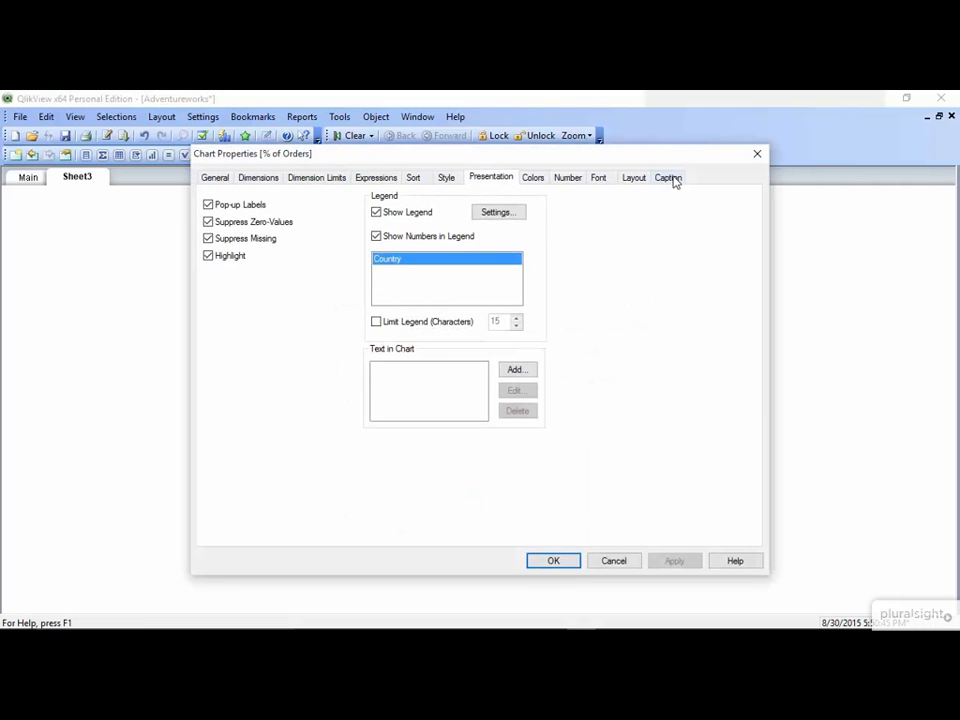
left_click(671, 178)
left_click(395, 329)
left_click(396, 365)
left_click(428, 436)
left_click(429, 466)
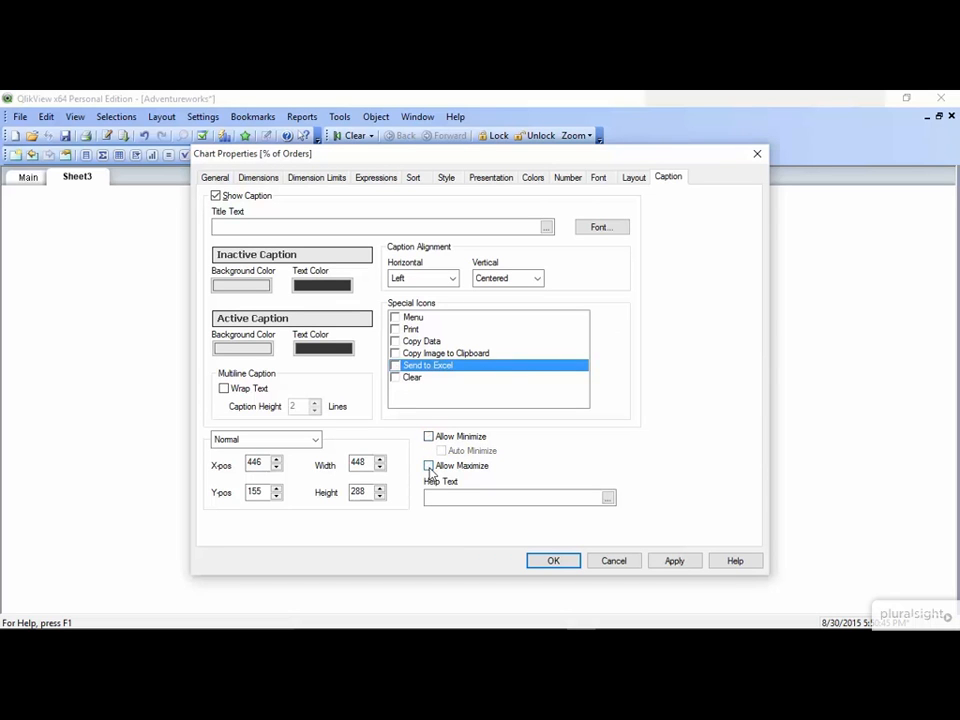
left_click(555, 563)
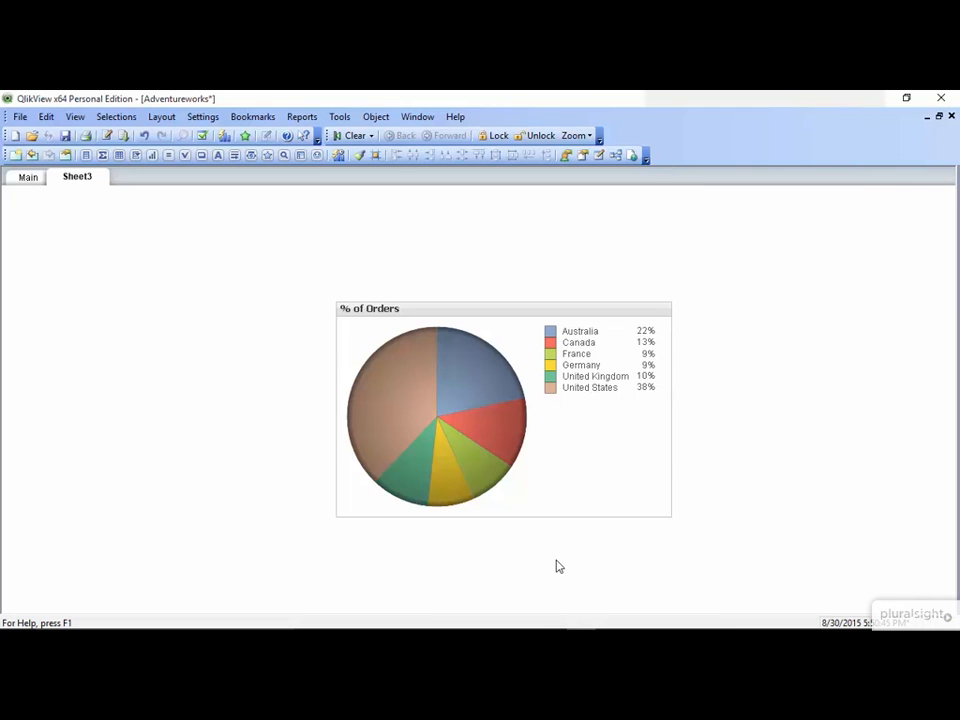
Clone the % of Orders pie chart and move the copy toward the upper-left area of the sheet
right_click(549, 452)
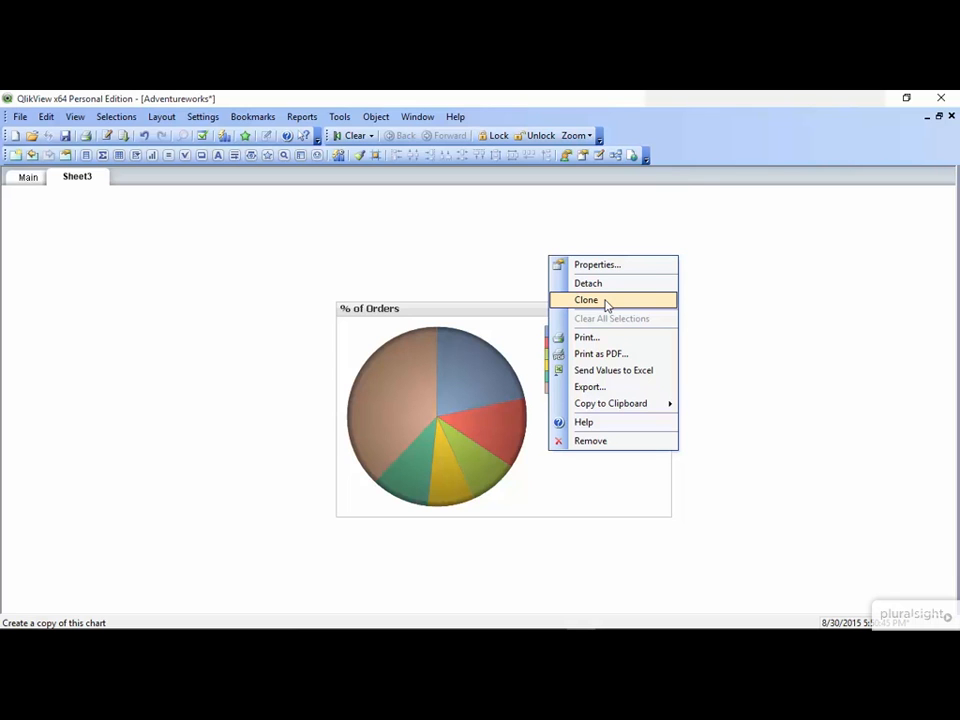
left_click(493, 320)
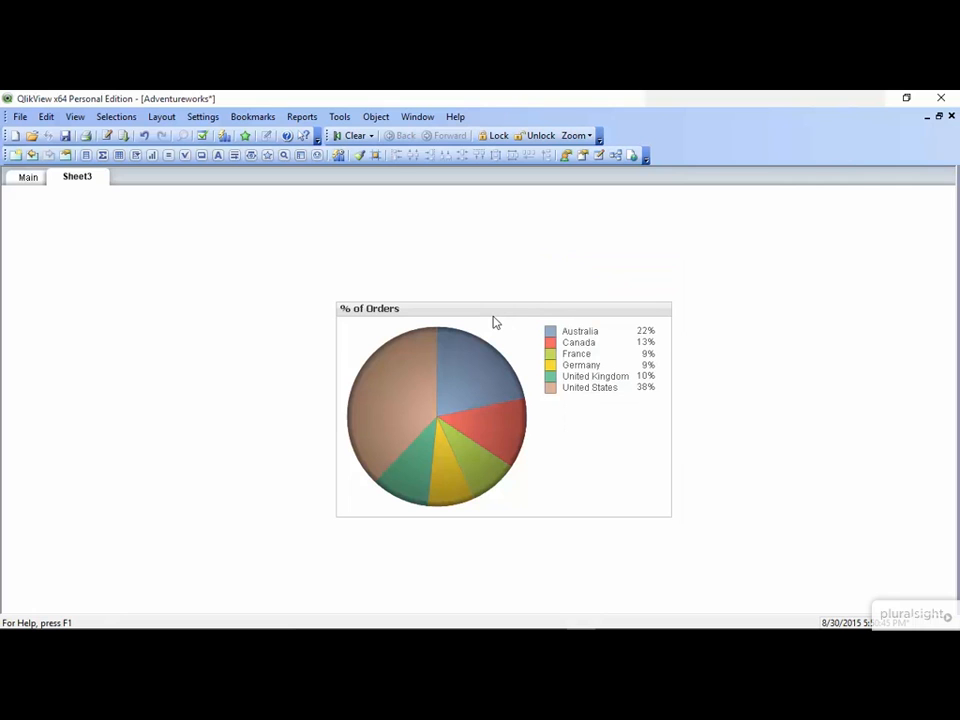
mouse_move(493, 306)
left_mouse_down()
mouse_move(265, 283)
mouse_move(193, 259)
left_mouse_up()
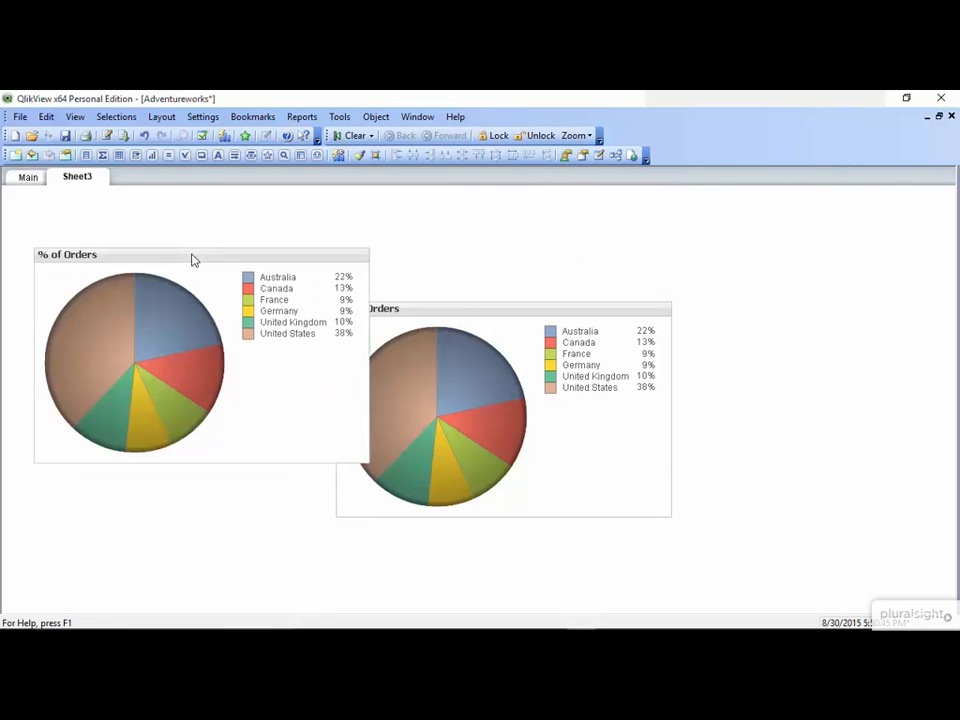
Replace the Country dimension with City in the cloned pie chart
right_click(110, 306)
left_click(127, 316)
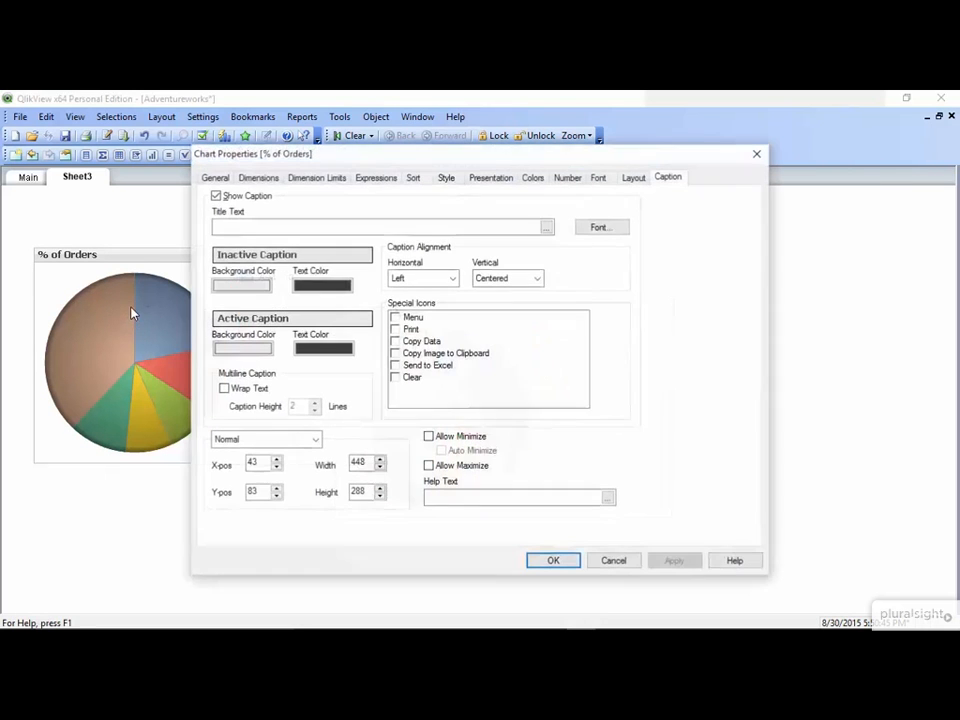
left_click(258, 178)
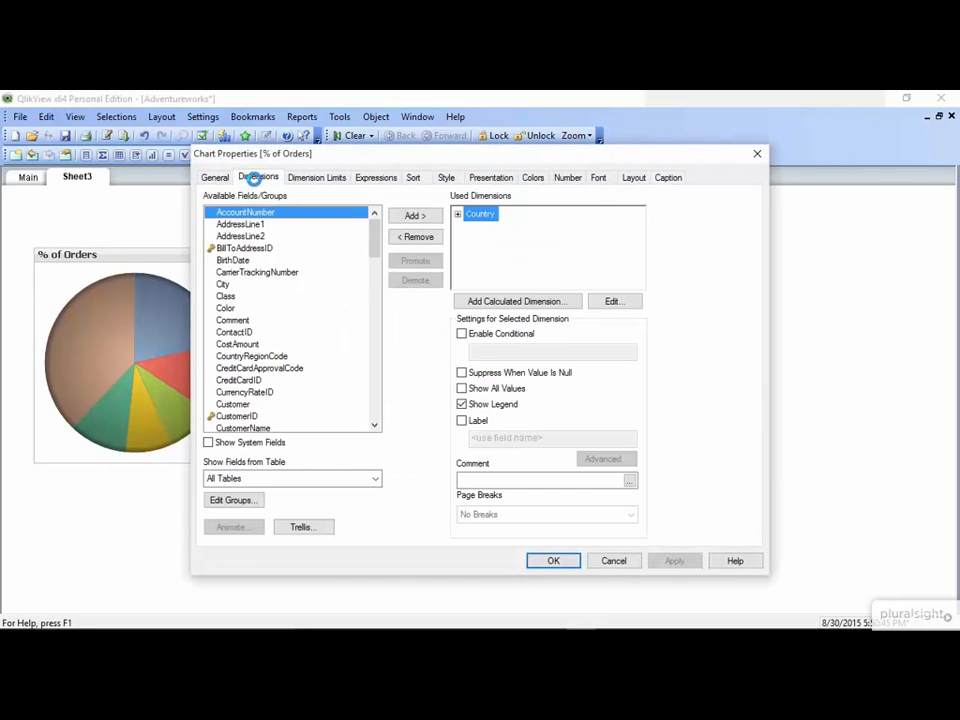
double_click(483, 215)
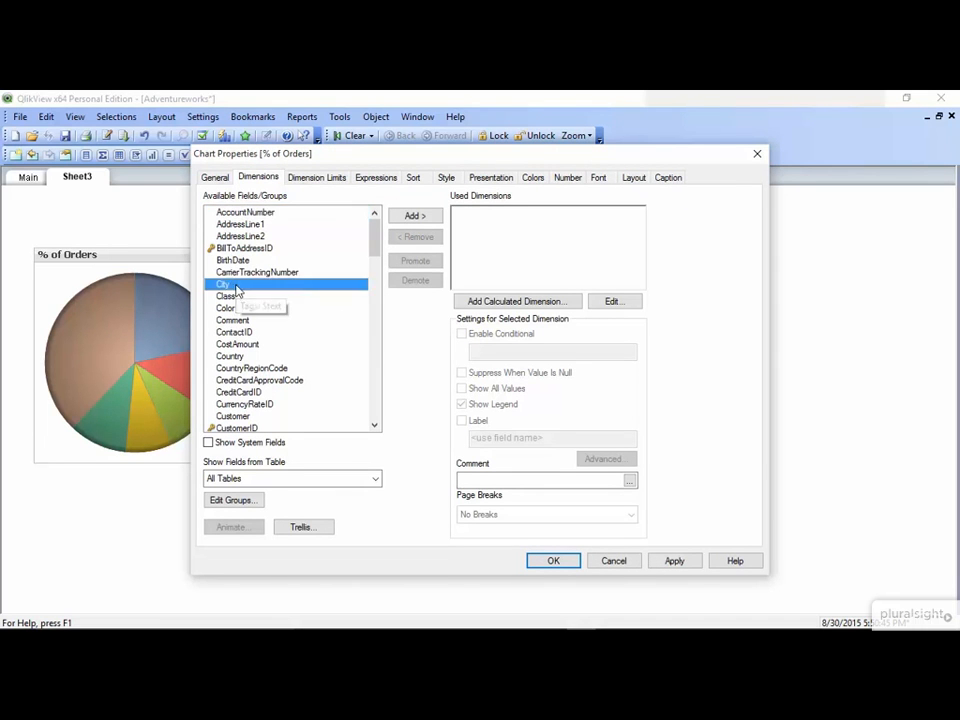
double_click(234, 285)
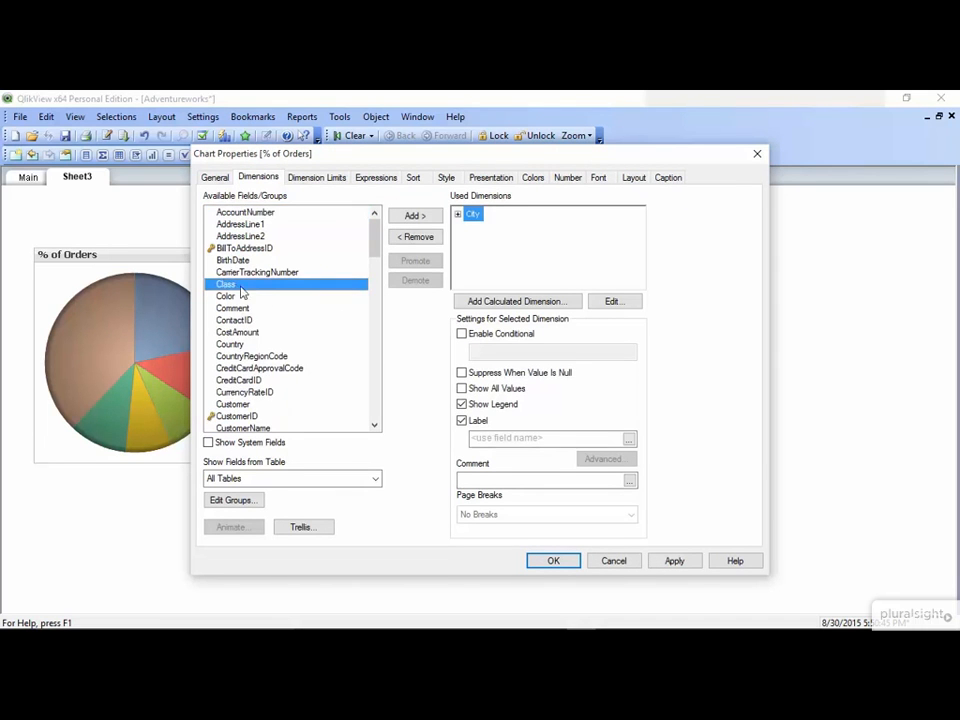
left_click(551, 563)
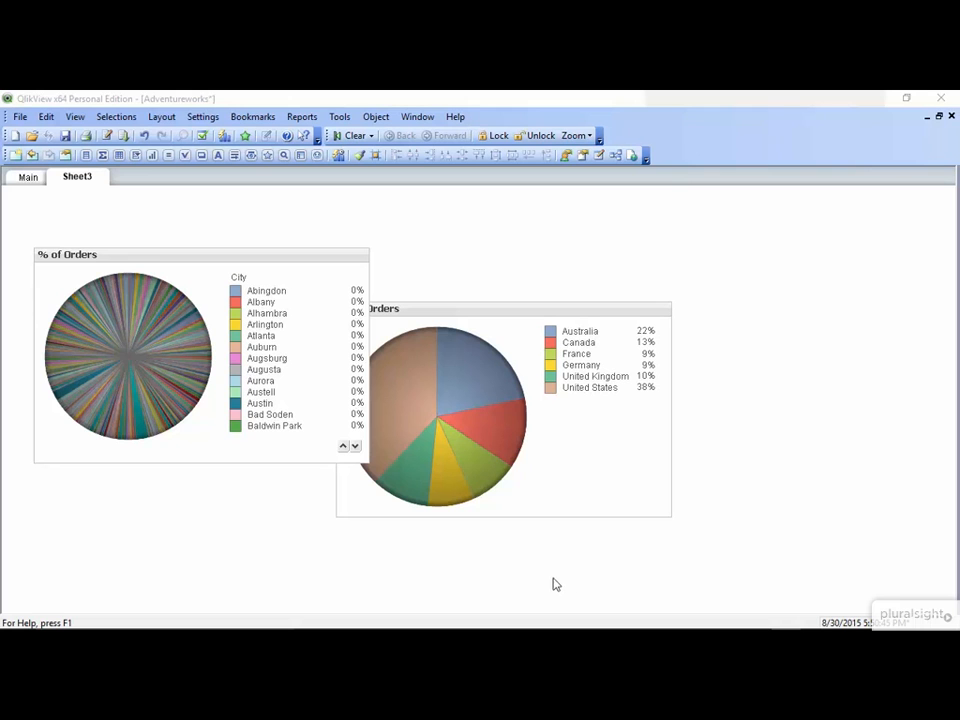
Restrict the City dimension of the cloned pie chart to show only the largest 5 values
right_click(208, 322)
left_click(240, 323)
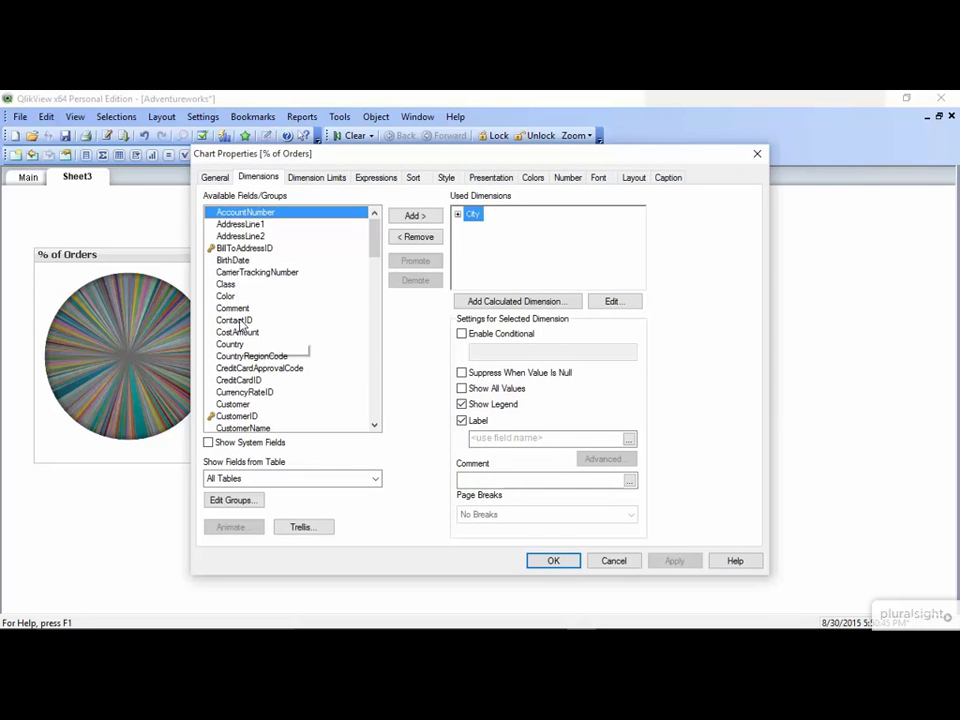
left_click(318, 178)
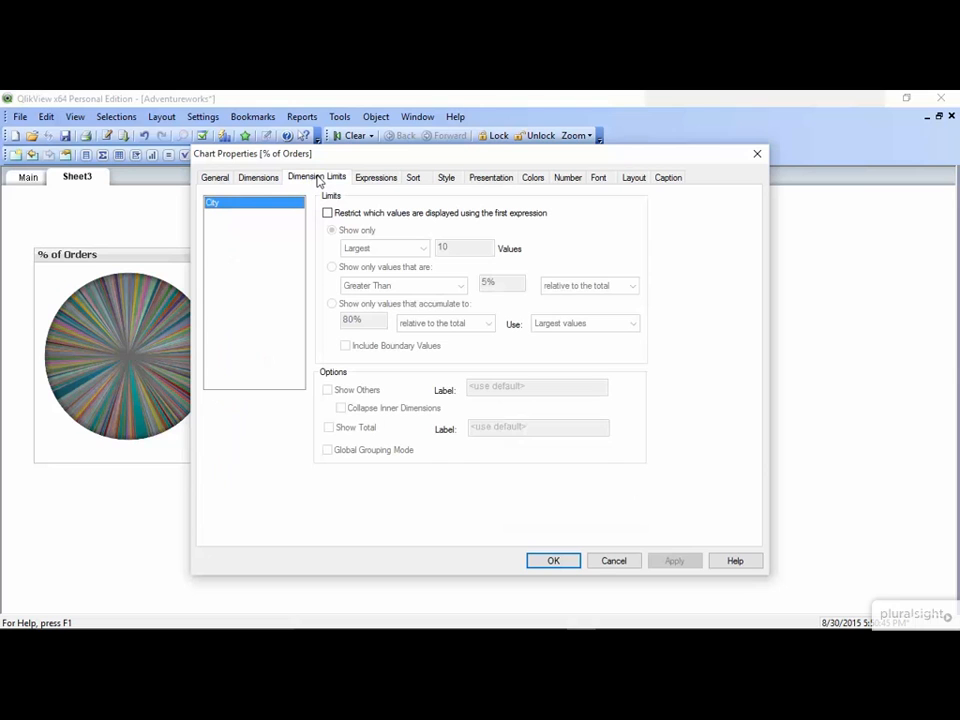
left_click(328, 213)
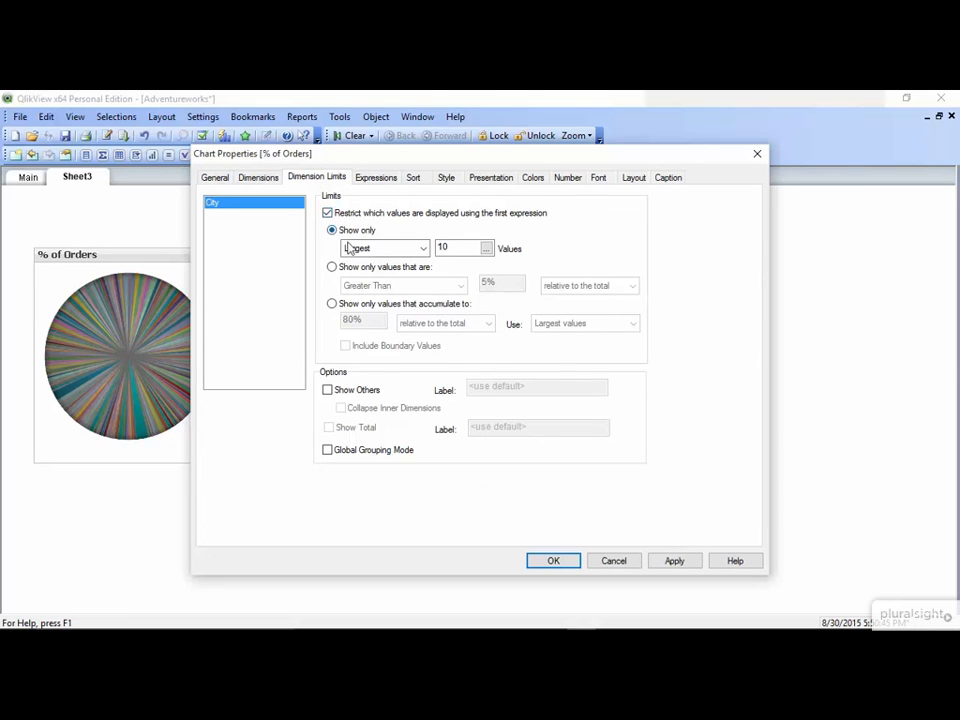
left_click_drag(452, 247, 414, 253)
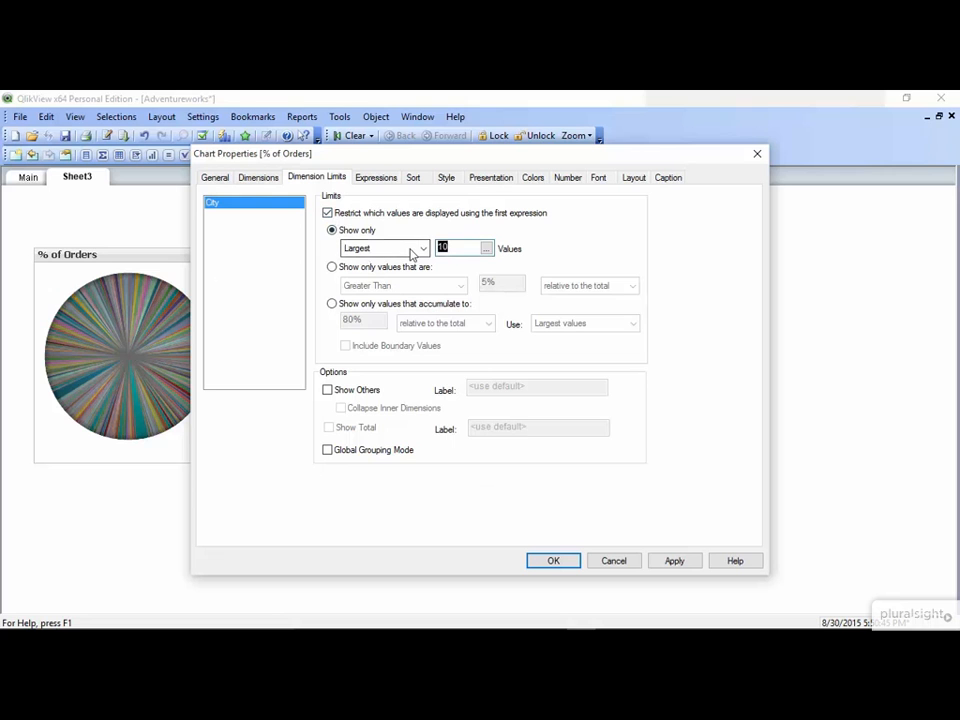
type("5")
left_click(566, 565)
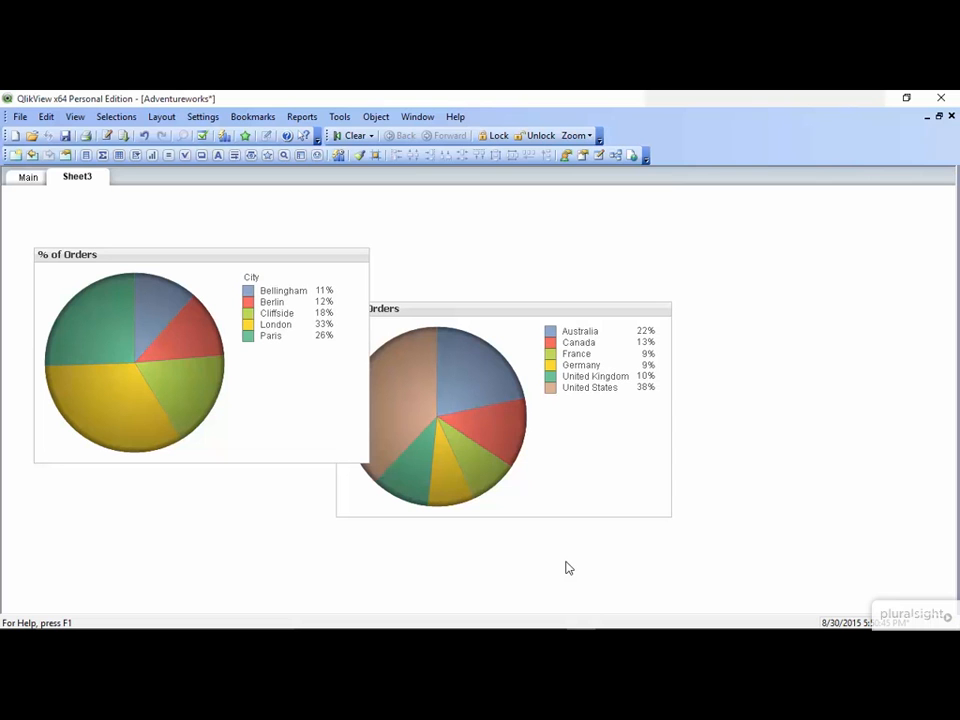
Turn on Show Others for the City dimension's limits in the cloned pie chart
right_click(238, 335)
left_click(270, 343)
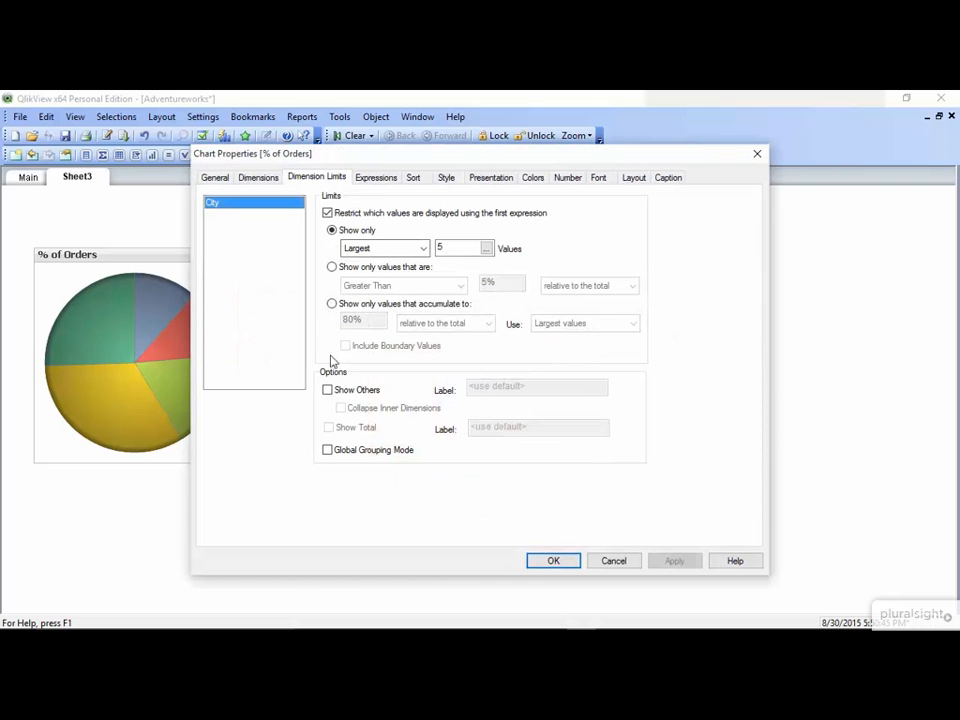
left_click(328, 390)
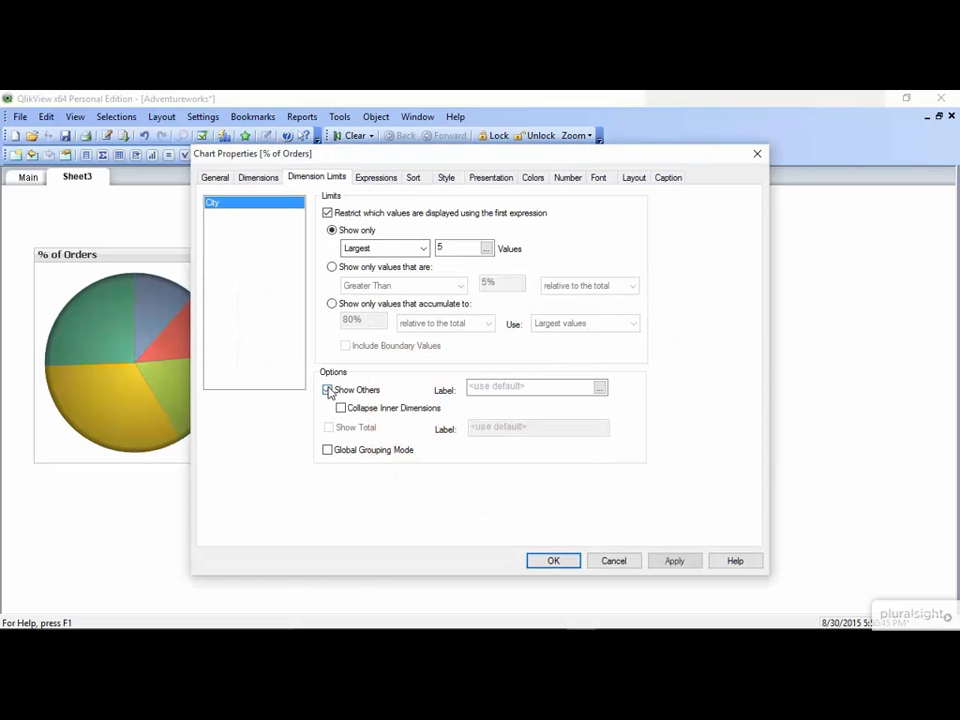
left_click(554, 563)
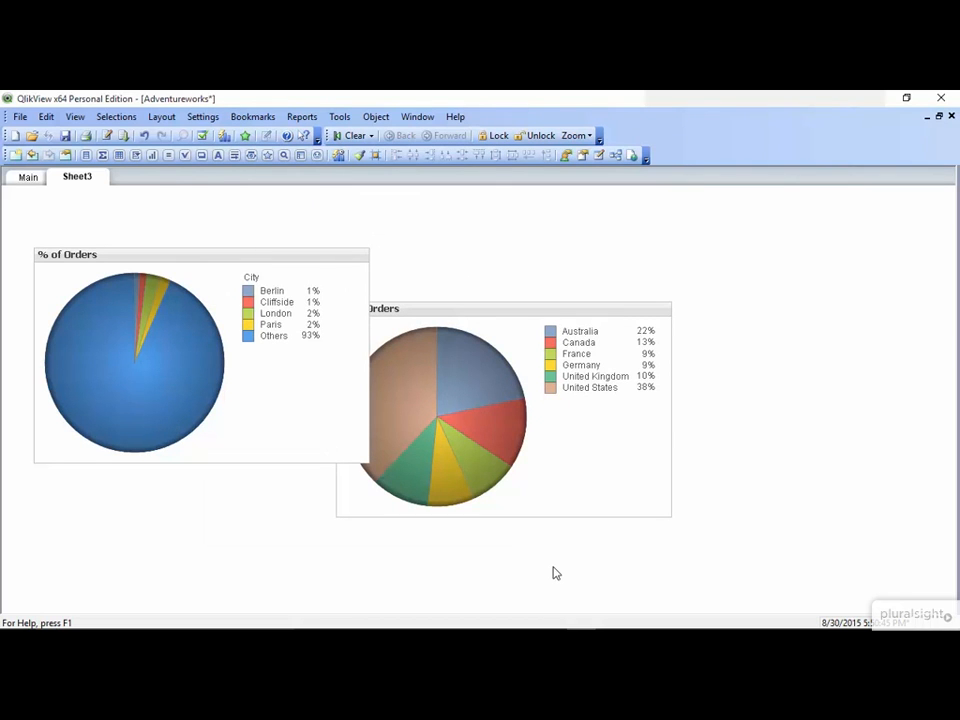
Delete the cloned City pie chart from the sheet
left_click(204, 366)
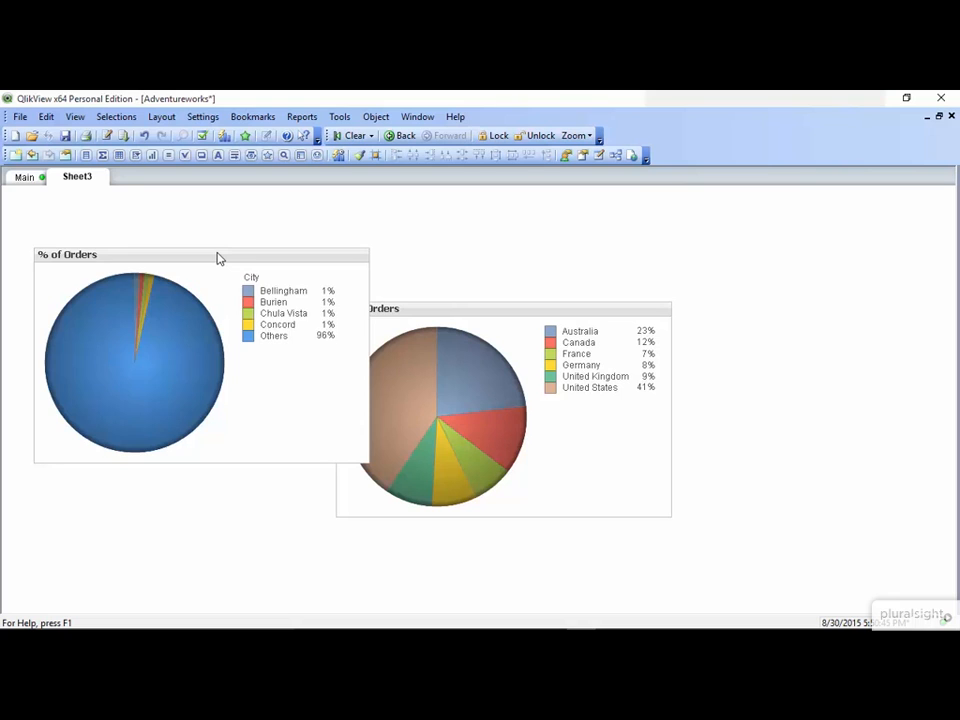
key("Delete")
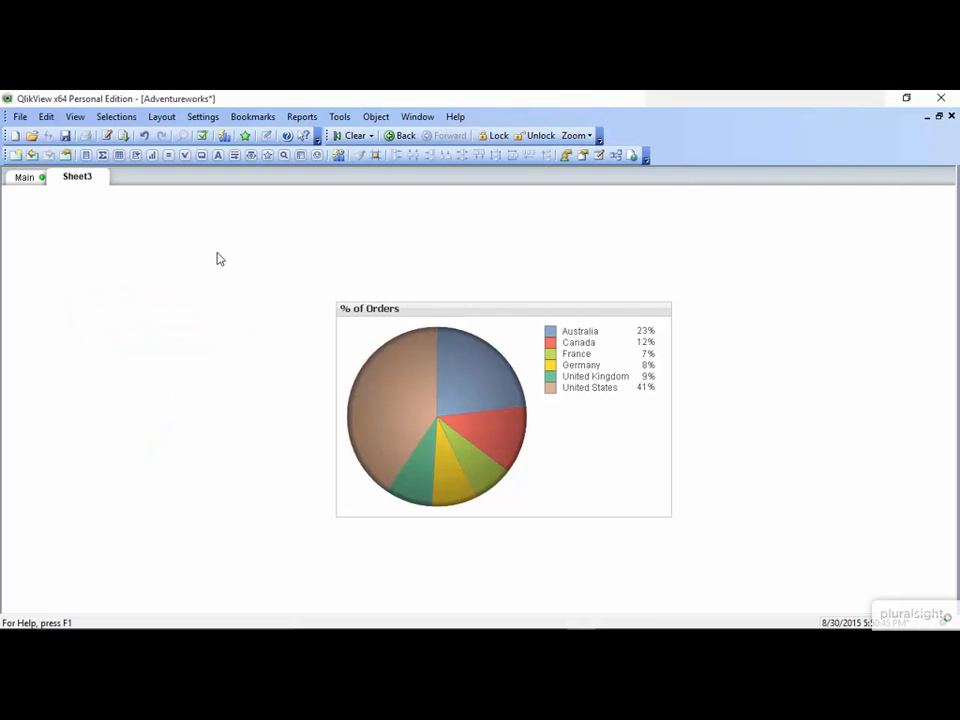